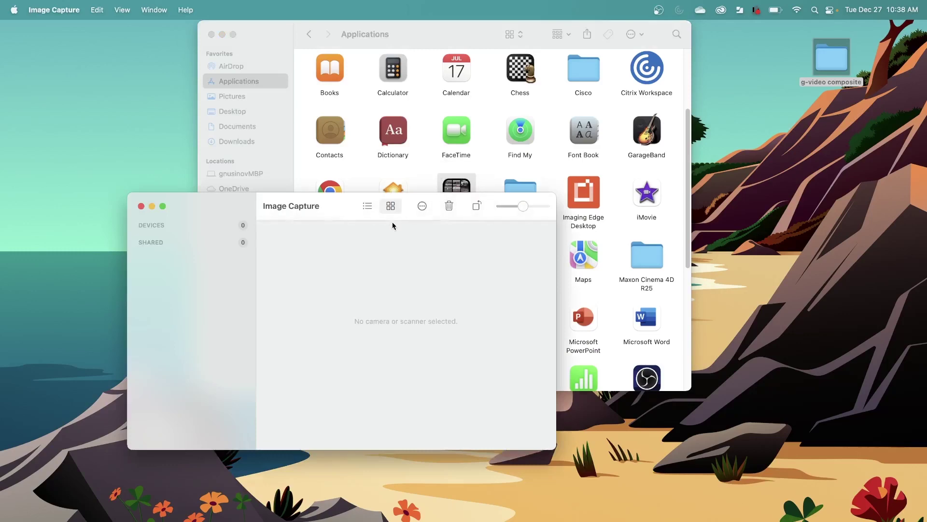
# Enlarge the Image Capture window and select photos DSC00498.ARW to DSC00503.ARW on the NO NAME card.
pyautogui.moveTo(339, 212); pyautogui.dragTo(323, 52)
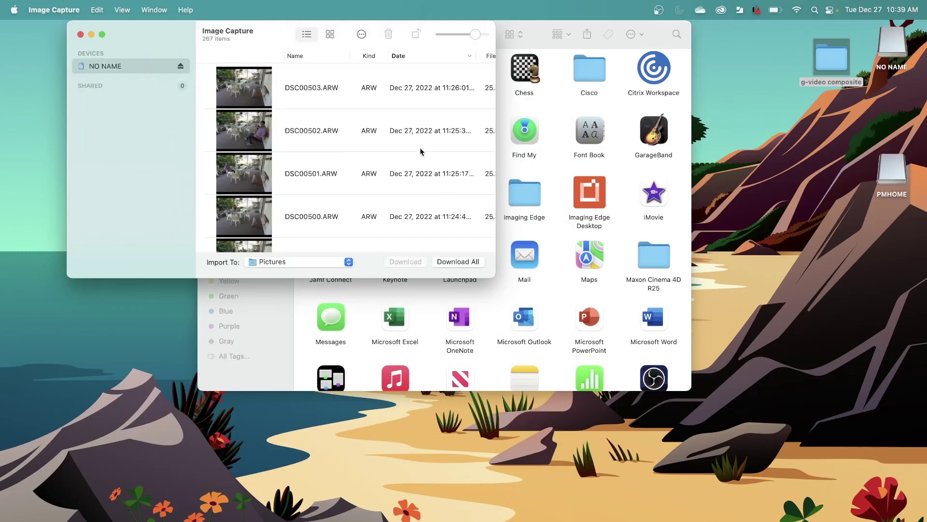
pyautogui.moveTo(496, 275); pyautogui.dragTo(860, 440)
pyautogui.click(299, 131)
pyautogui.click(305, 302)
pyautogui.keyDown('shift'); pyautogui.click(299, 87); pyautogui.keyUp('shift')
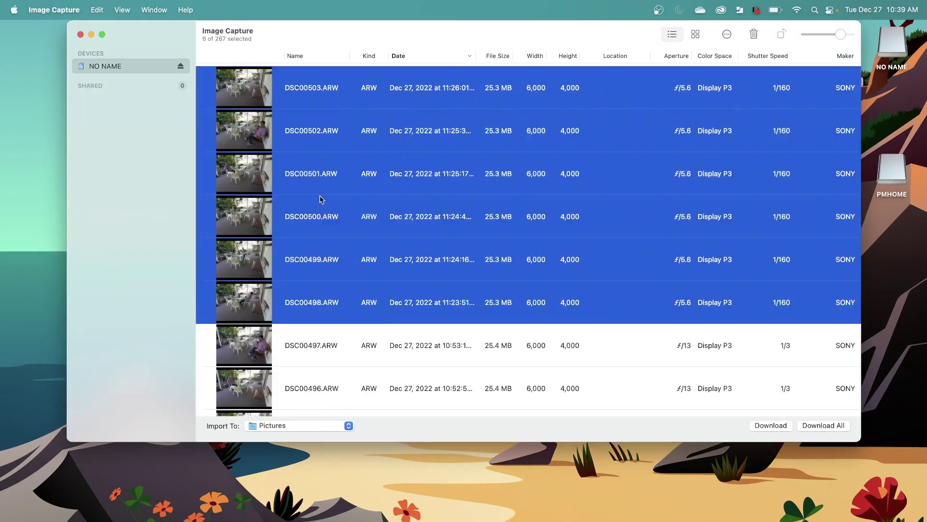
# Choose a different destination folder for the import and download the six selected photos.
pyautogui.click(342, 425)
pyautogui.click(273, 515)
pyautogui.click(383, 168)
pyautogui.click(648, 335)
pyautogui.click(771, 425)
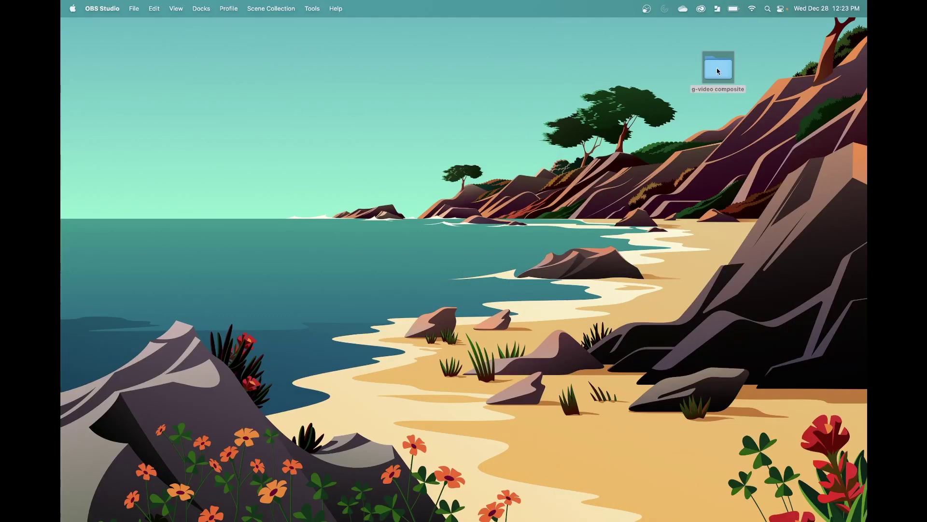
# Open files DSC00498.ARW to DSC00503.ARW from the g-video composite folder in Adobe Photoshop 2023.
pyautogui.doubleClick(718, 71)
pyautogui.click(526, 163)
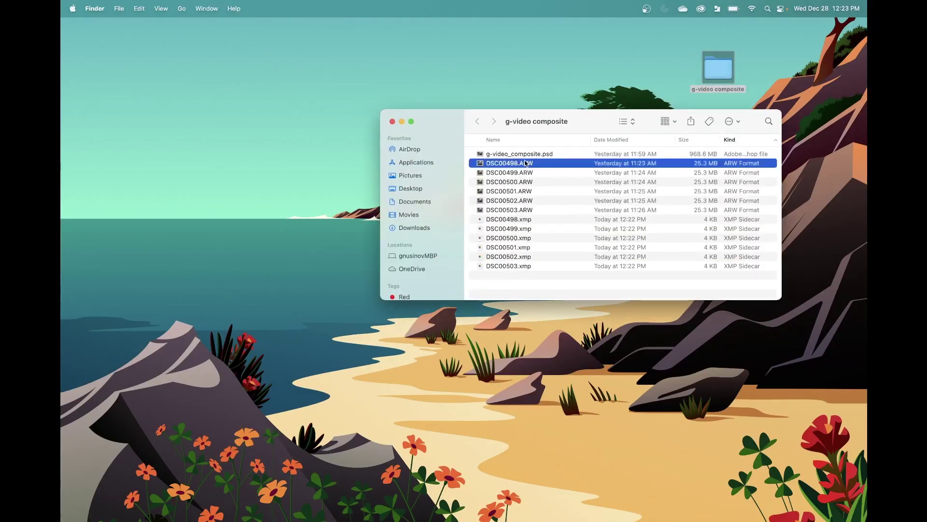
pyautogui.keyDown('shift'); pyautogui.click(515, 209); pyautogui.keyUp('shift')
pyautogui.rightClick(515, 211)
pyautogui.moveTo(547, 236)
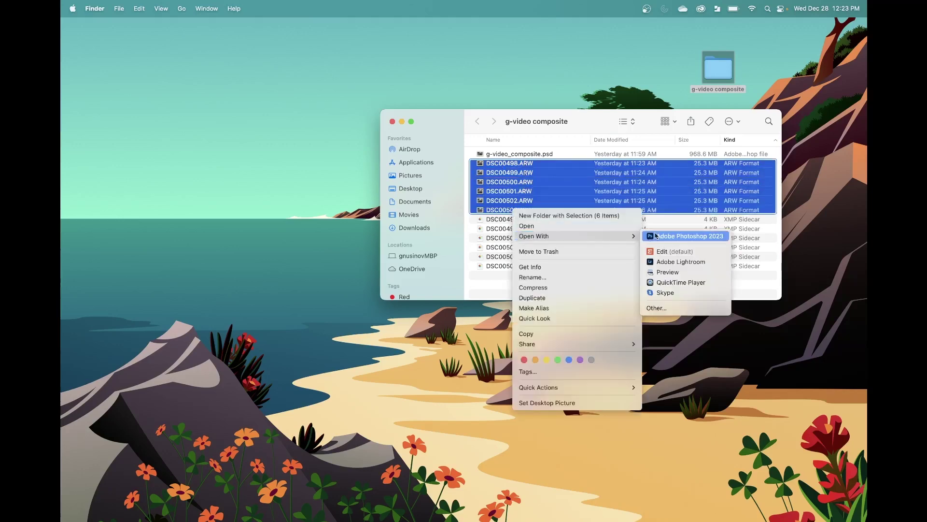
pyautogui.click(662, 236)
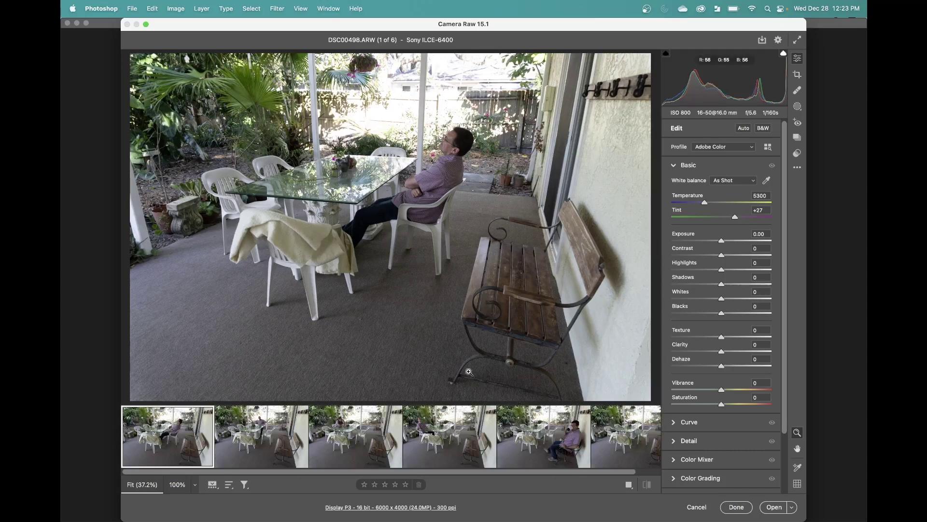
# Look through all six raw photos in Camera Raw, comparing the man's position in each shot.
pyautogui.click(247, 451)
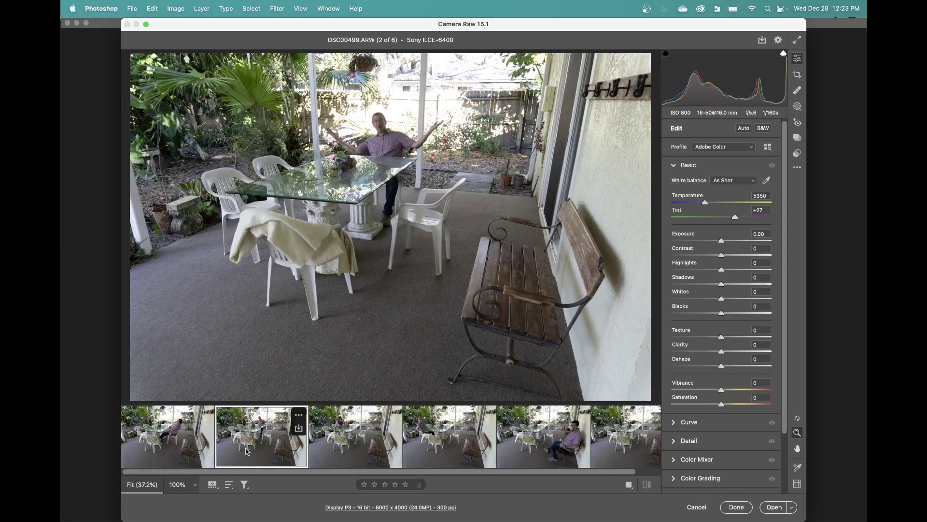
pyautogui.press('Right')
pyautogui.press('Right')
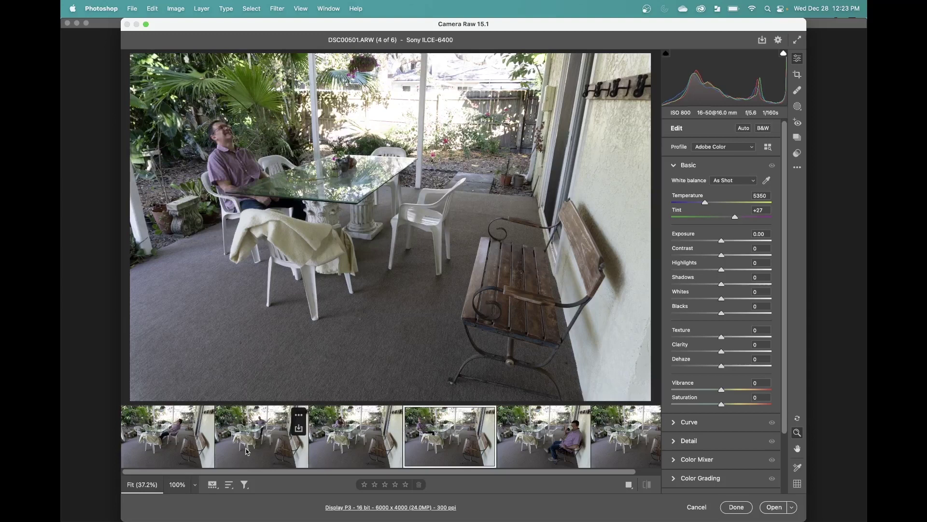
pyautogui.press('Right')
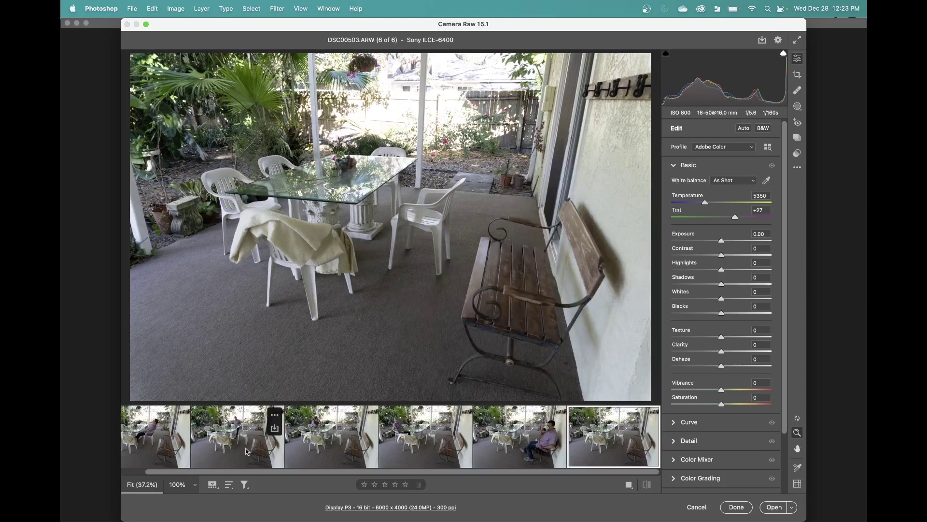
pyautogui.press('Right')
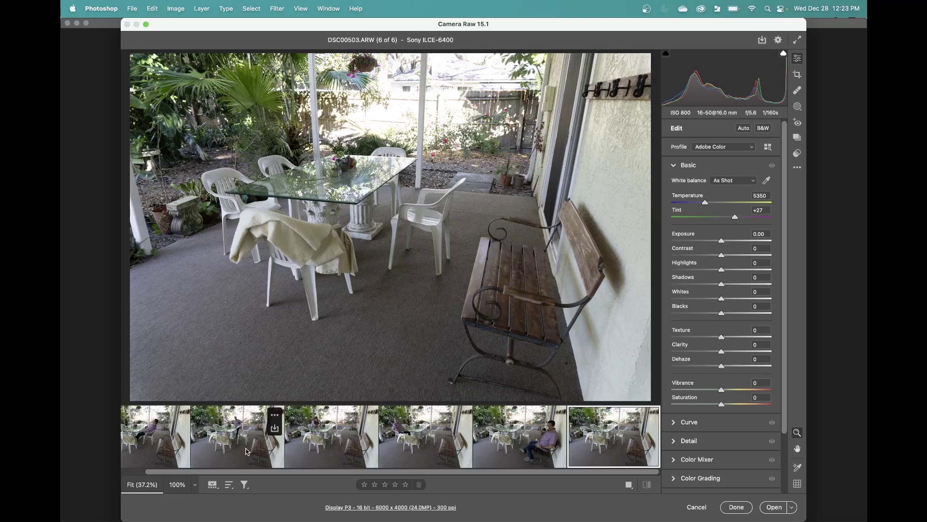
pyautogui.press('Left')
pyautogui.press('Left')
pyautogui.press('Left')
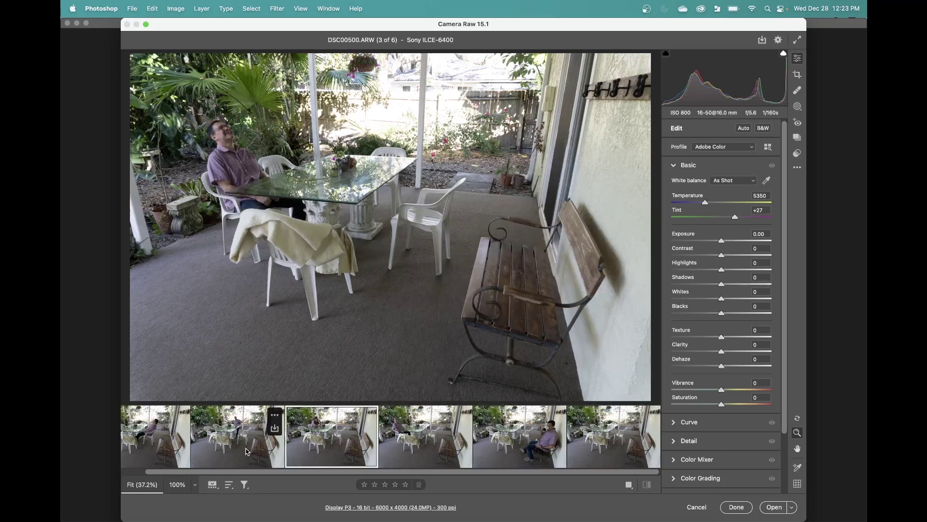
pyautogui.press('Left')
pyautogui.press('Left')
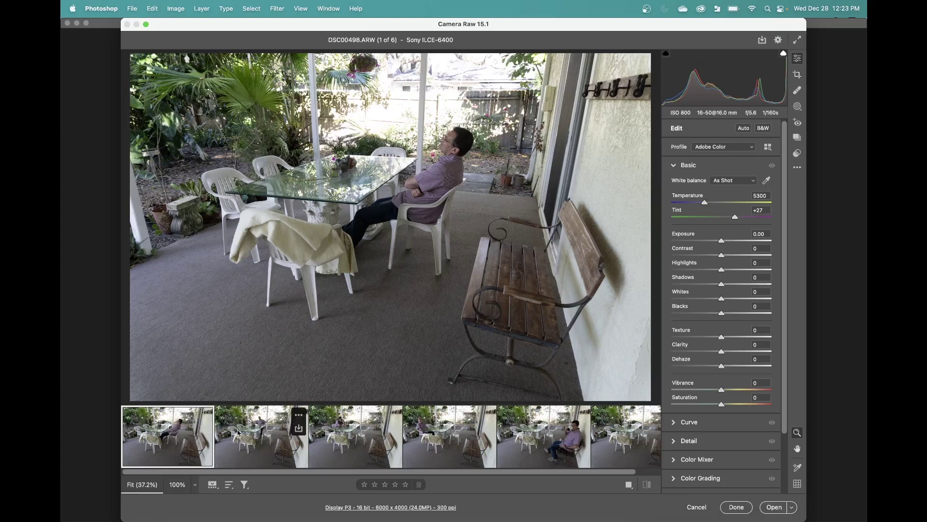
# Select all six photos and set Highlights to -79, Whites to -72 and Exposure to +0.90.
pyautogui.press('shift')
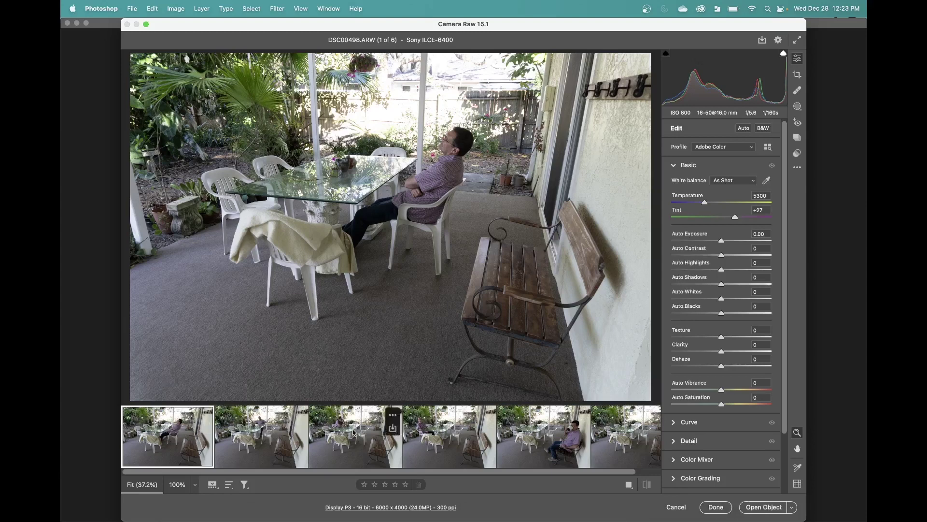
pyautogui.keyDown('shift'); pyautogui.click(635, 443); pyautogui.keyUp('shift')
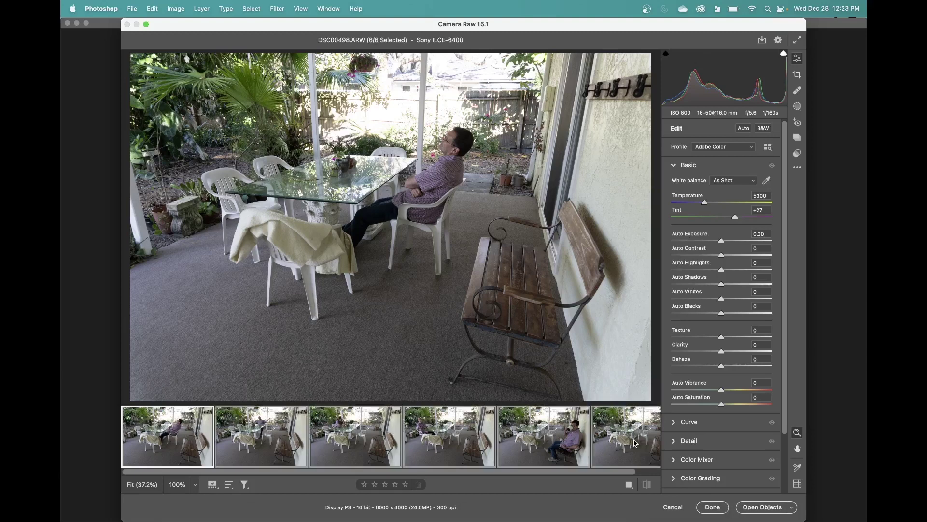
pyautogui.moveTo(621, 471); pyautogui.dragTo(582, 472)
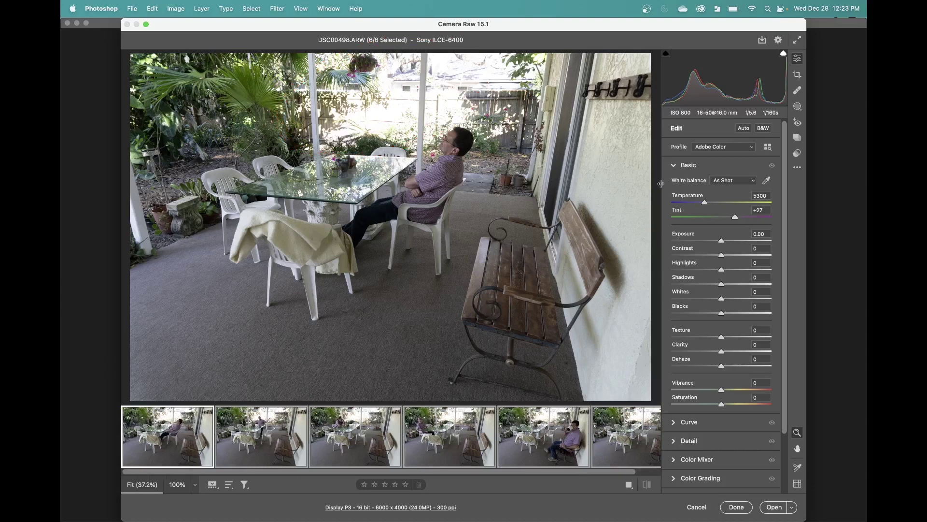
pyautogui.moveTo(722, 273); pyautogui.dragTo(683, 273)
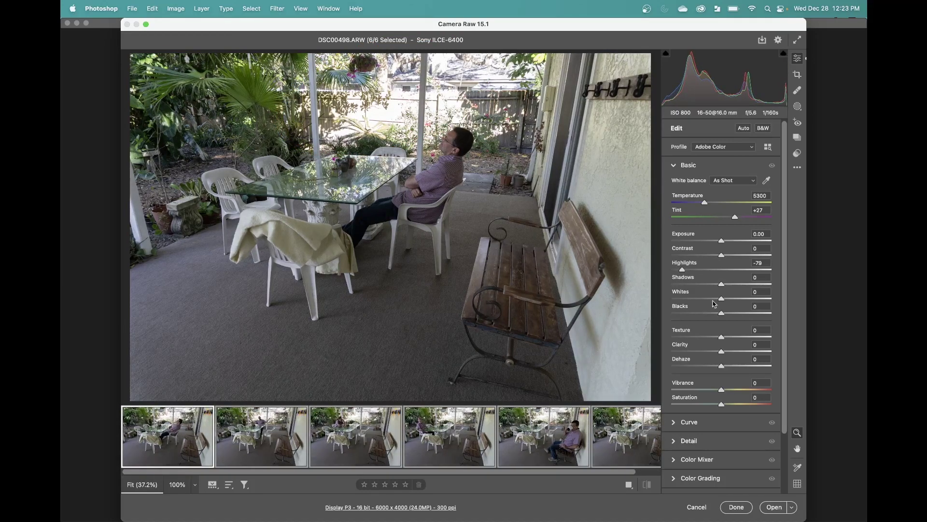
pyautogui.moveTo(723, 302); pyautogui.dragTo(686, 300)
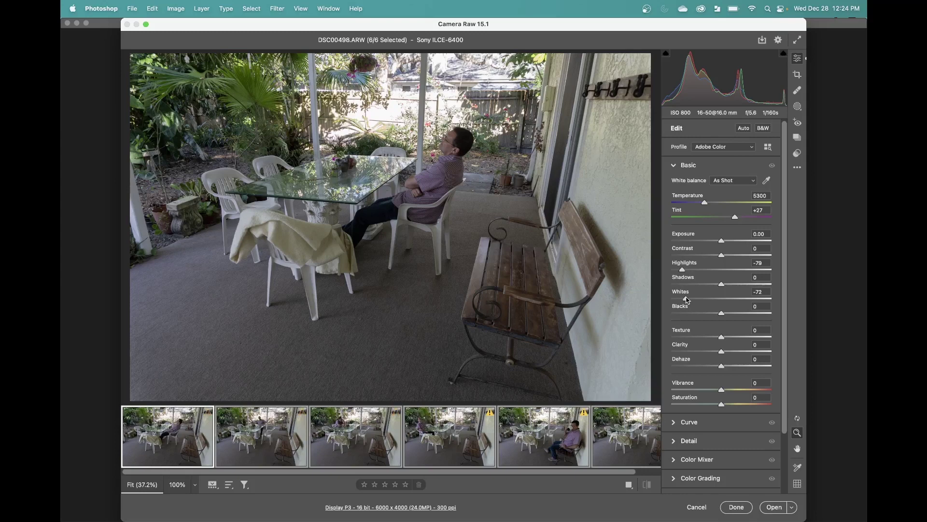
pyautogui.moveTo(722, 242); pyautogui.dragTo(732, 244)
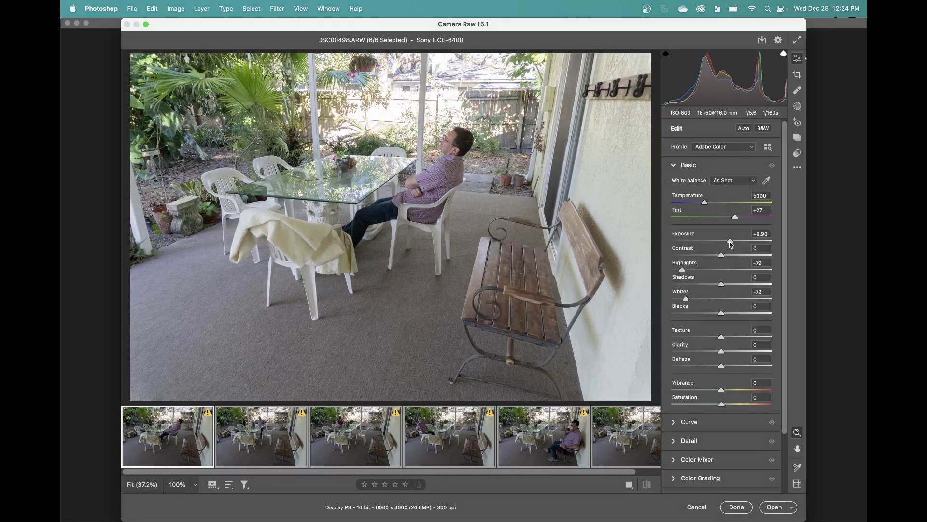
# Check the tonal adjustments on each of the six photos and save the Camera Raw settings without opening the images.
pyautogui.click(285, 444)
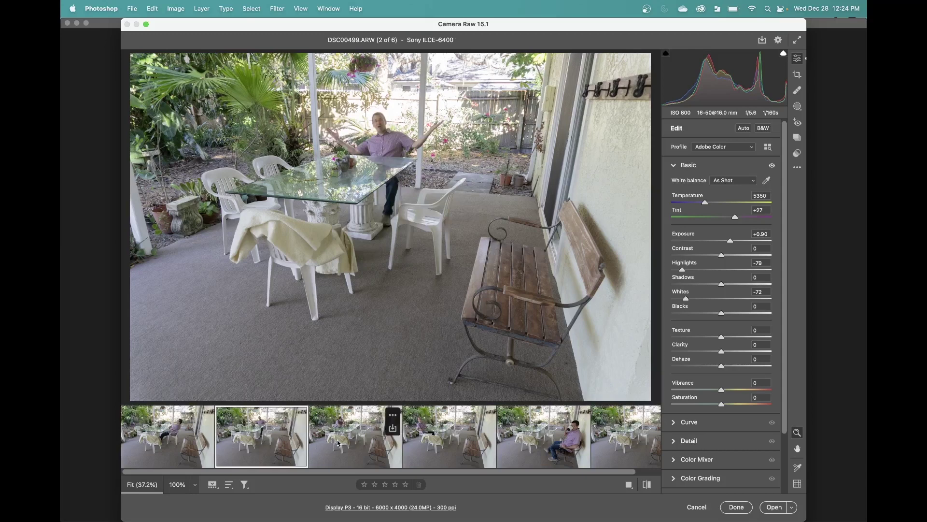
pyautogui.click(355, 444)
pyautogui.click(449, 444)
pyautogui.click(544, 445)
pyautogui.click(615, 445)
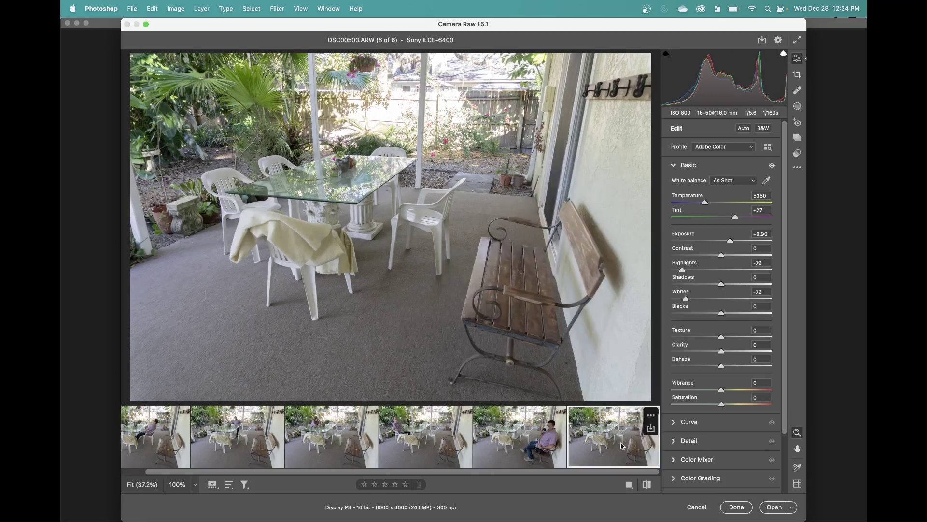
pyautogui.click(155, 430)
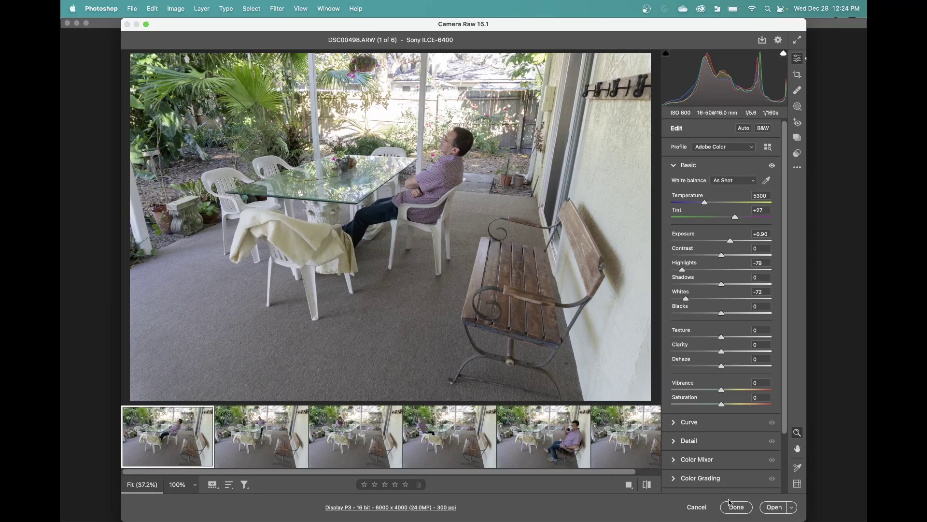
pyautogui.click(736, 507)
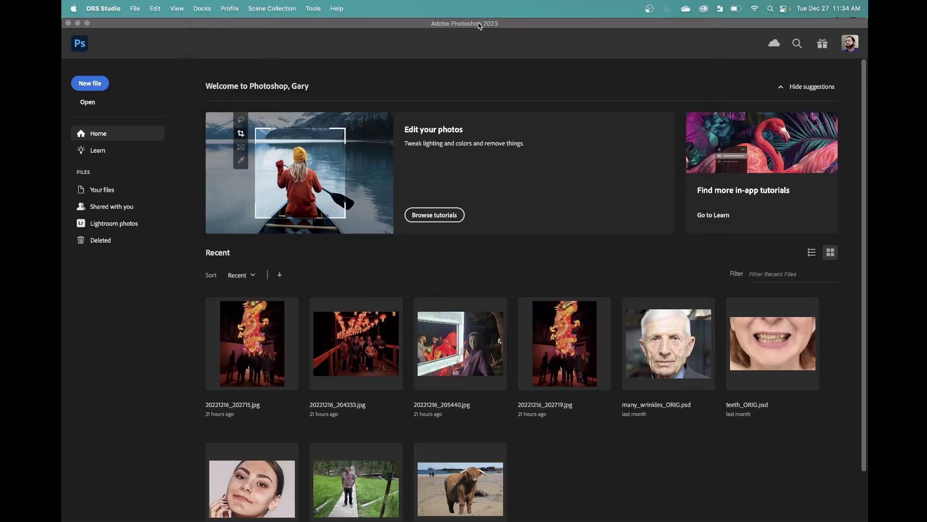
# Load DSC00498.ARW to DSC00503.ARW from the Desktop into one layer stack with automatic alignment of the source images enabled.
pyautogui.click(480, 26)
pyautogui.click(133, 8)
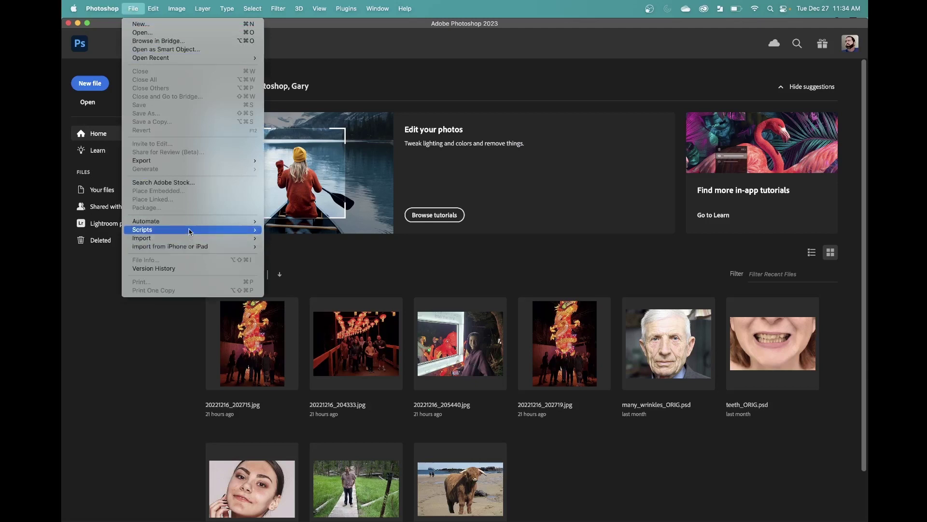
pyautogui.moveTo(189, 231)
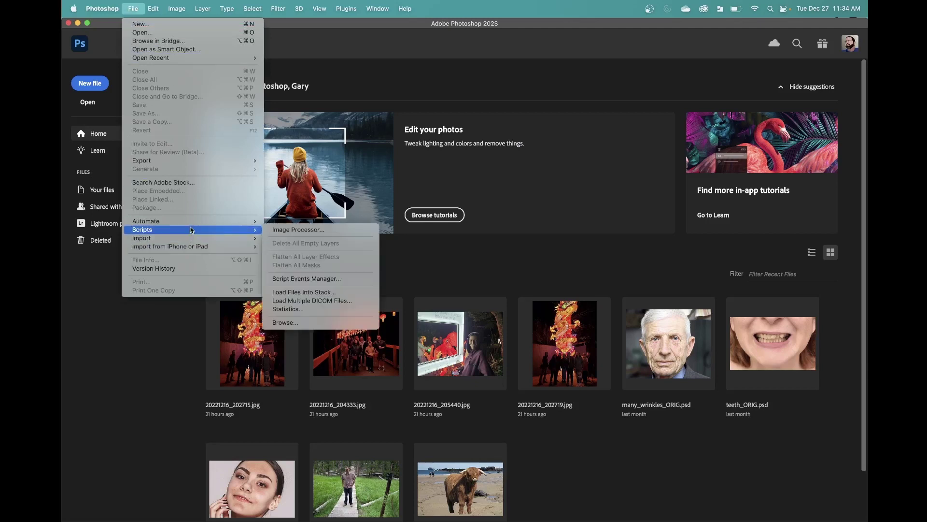
pyautogui.click(331, 293)
pyautogui.click(508, 247)
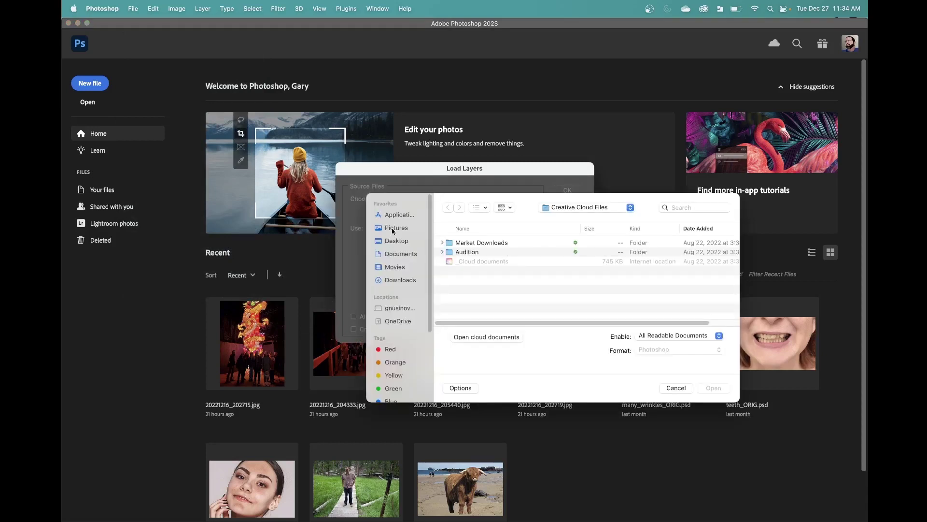
pyautogui.click(396, 241)
pyautogui.scroll(-5, 493, 271)
pyautogui.click(493, 263)
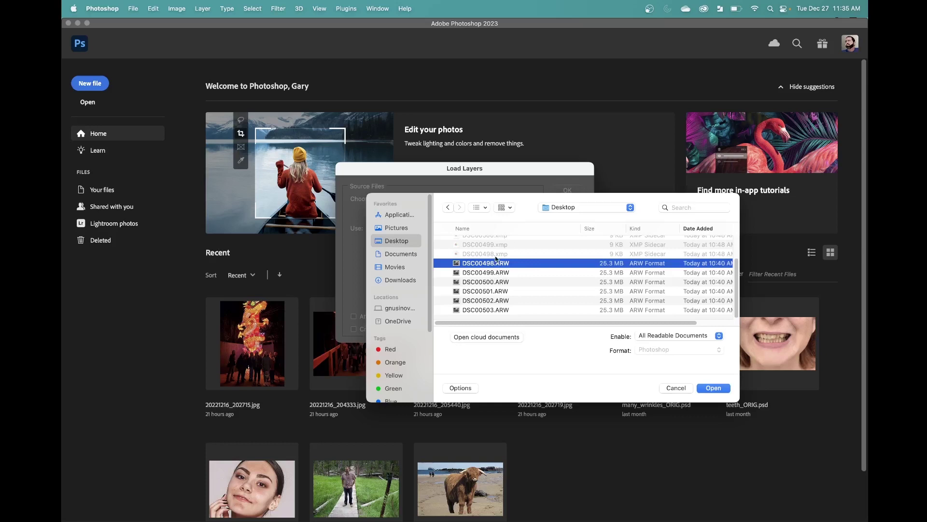
pyautogui.keyDown('shift'); pyautogui.click(499, 310); pyautogui.keyUp('shift')
pyautogui.click(722, 390)
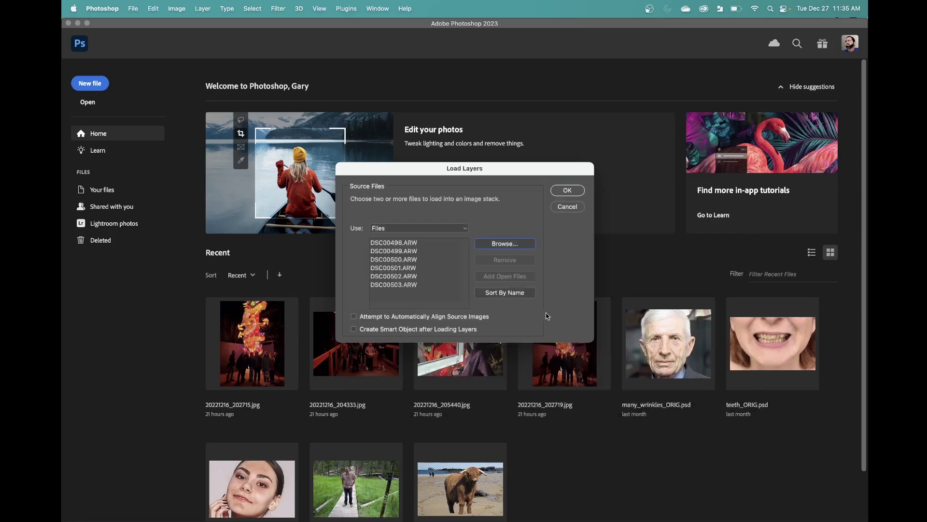
pyautogui.click(354, 317)
pyautogui.click(569, 190)
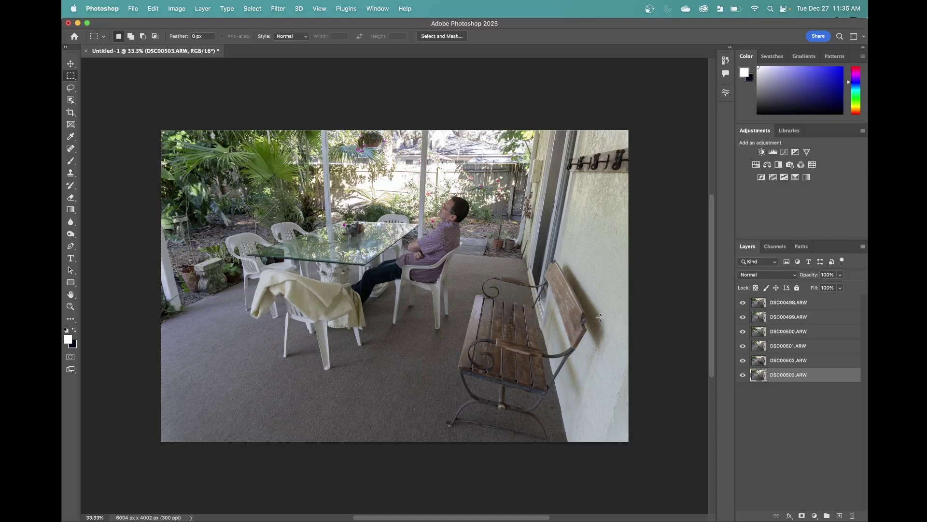
# Hide layers DSC00499.ARW to DSC00502.ARW and add a layer mask to DSC00498.ARW.
pyautogui.moveTo(743, 302); pyautogui.dragTo(746, 369)
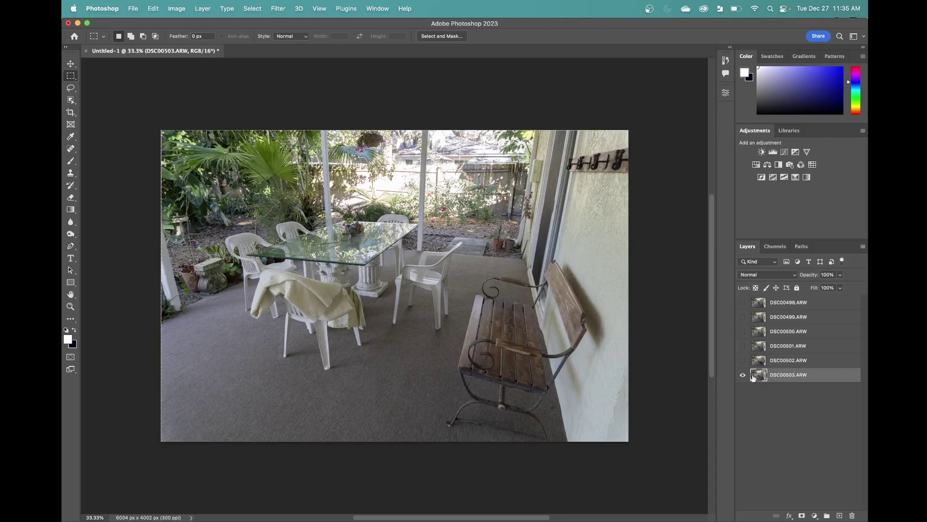
pyautogui.click(743, 302)
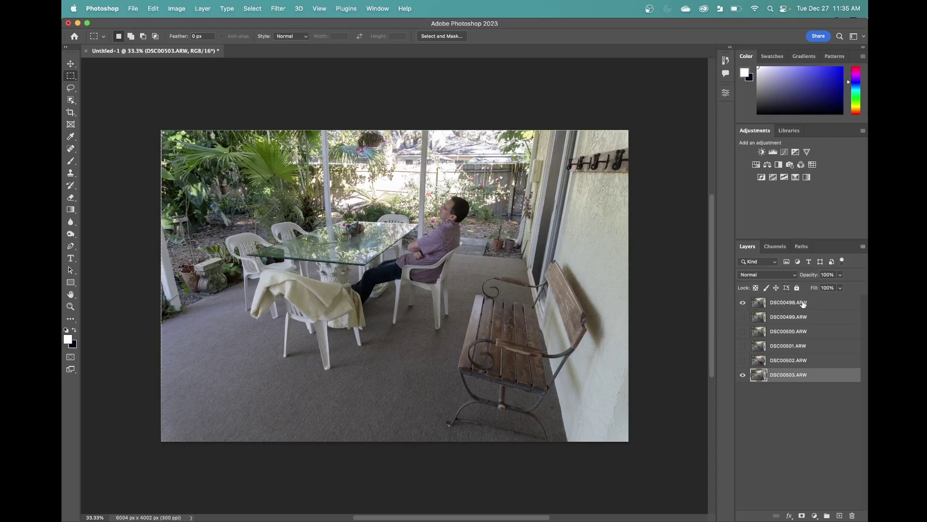
pyautogui.click(788, 303)
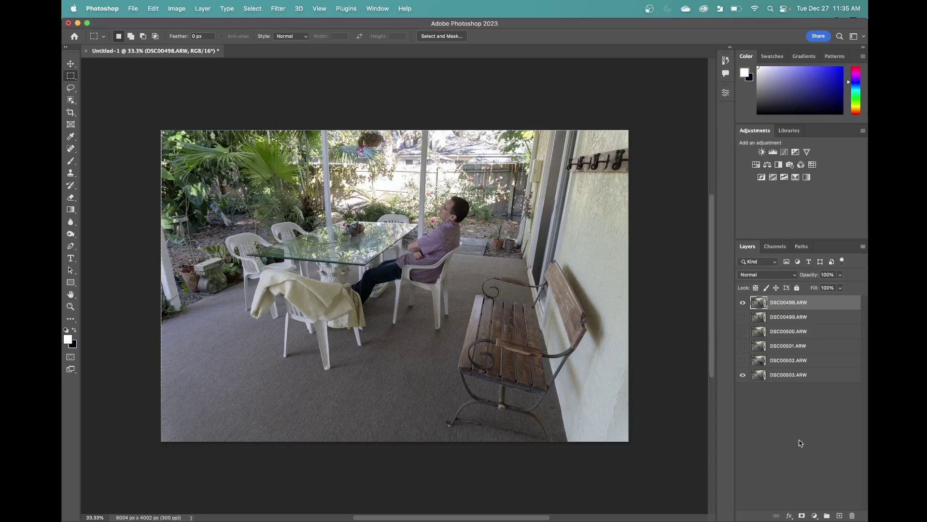
pyautogui.click(802, 516)
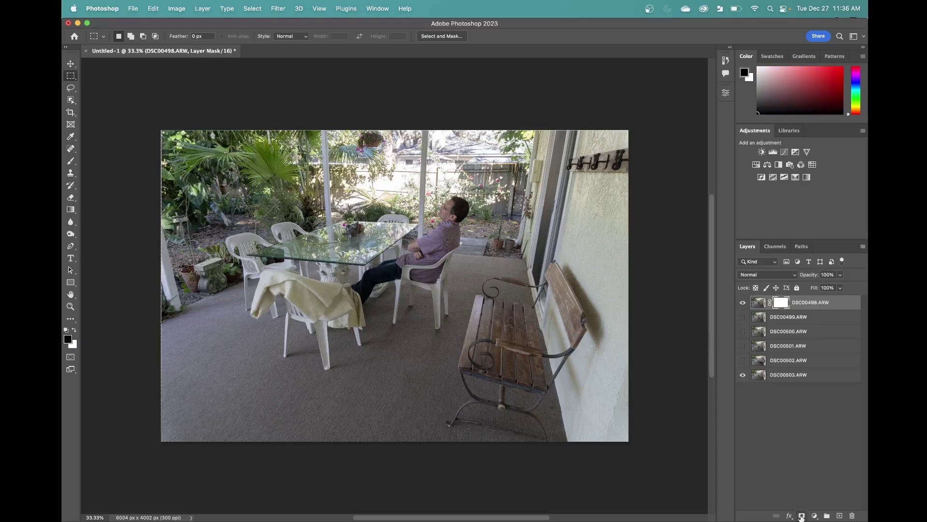
# Set up the Brush tool with a harder edge and 100% opacity.
pyautogui.click(71, 162)
pyautogui.click(129, 37)
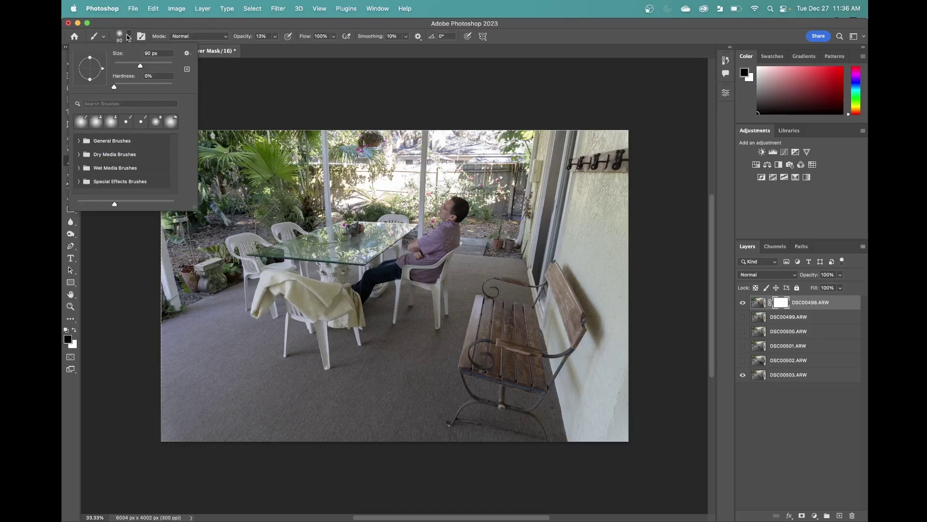
pyautogui.moveTo(116, 85); pyautogui.dragTo(162, 83)
pyautogui.click(117, 26)
pyautogui.click(275, 37)
pyautogui.moveTo(274, 48); pyautogui.dragTo(338, 55)
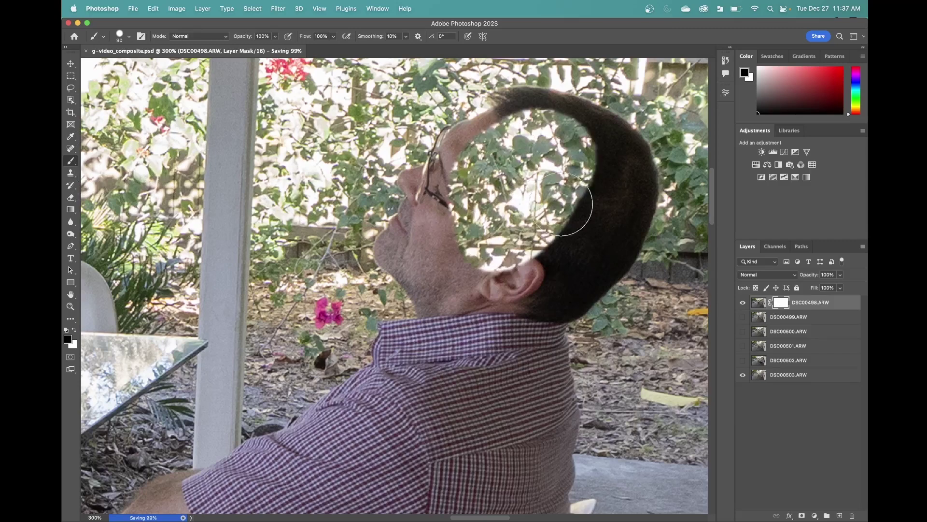
# Paint black on the DSC00498.ARW layer mask over the seated man, enlarging the brush for broad coverage.
pyautogui.moveTo(561, 204)
pyautogui.mouseDown()
pyautogui.moveTo(478, 355)
pyautogui.moveTo(398, 396)
pyautogui.mouseUp()
pyautogui.press('super+minus')
pyautogui.press('super+minus')
pyautogui.press(']')
pyautogui.press(']')
pyautogui.press(']')
pyautogui.press(']')
pyautogui.moveTo(428, 338)
pyautogui.mouseDown()
pyautogui.moveTo(334, 450)
pyautogui.moveTo(200, 451)
pyautogui.moveTo(156, 494)
pyautogui.mouseUp()
pyautogui.moveTo(164, 497)
pyautogui.mouseDown()
pyautogui.moveTo(230, 294)
pyautogui.moveTo(324, 273)
pyautogui.mouseUp()
pyautogui.moveTo(324, 272)
pyautogui.mouseDown()
pyautogui.moveTo(217, 295)
pyautogui.moveTo(240, 365)
pyautogui.moveTo(307, 340)
pyautogui.moveTo(439, 314)
pyautogui.moveTo(455, 388)
pyautogui.moveTo(498, 175)
pyautogui.moveTo(430, 342)
pyautogui.mouseUp()
# Paint black with a 25 px brush on the DSC00498.ARW layer mask along the seated man's head and upper-body outline.
pyautogui.press('super+plus')
pyautogui.press('super+plus')
pyautogui.press('super+plus')
pyautogui.press('[')
pyautogui.press('[')
pyautogui.press('[')
pyautogui.press('[')
pyautogui.press('[')
pyautogui.press('[')
pyautogui.press('[')
pyautogui.press('[')
pyautogui.press('[')
pyautogui.press('[')
pyautogui.press('[')
pyautogui.press('[')
pyautogui.press('[')
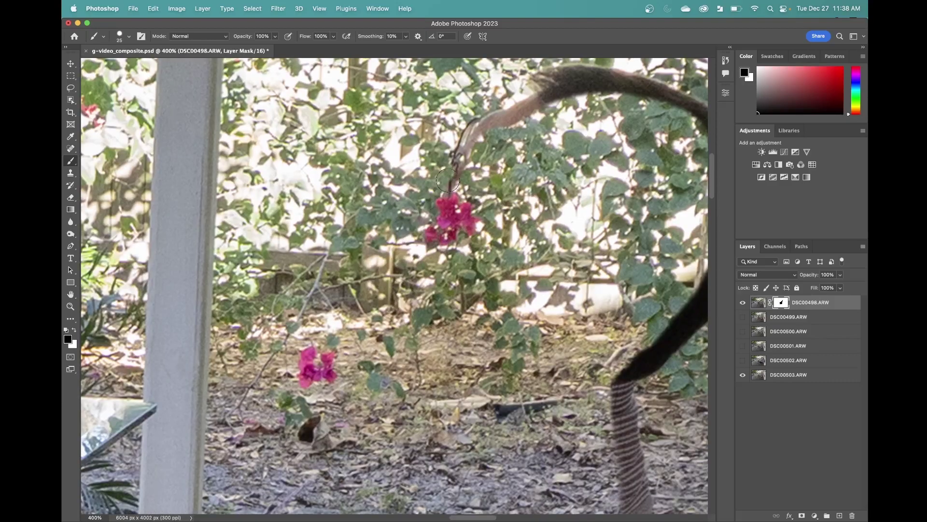
pyautogui.scroll(3, 430, 342)
pyautogui.moveTo(403, 174)
pyautogui.mouseDown()
pyautogui.moveTo(611, 239)
pyautogui.moveTo(487, 493)
pyautogui.mouseUp()
pyautogui.scroll(-8, 487, 386)
pyautogui.moveTo(478, 322); pyautogui.dragTo(566, 228)
pyautogui.scroll(-5, 566, 228)
pyautogui.moveTo(469, 251); pyautogui.dragTo(396, 461)
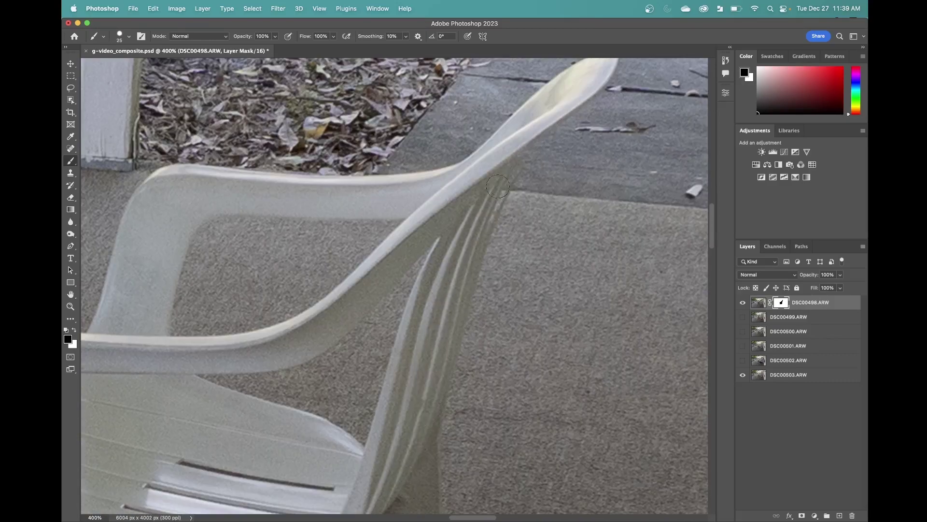
# Refine the DSC00498.ARW layer mask with black around the armrest and back of the seated man's chair.
pyautogui.hscroll(-15, 396, 338)
pyautogui.scroll(-4, 396, 338)
pyautogui.moveTo(285, 147); pyautogui.dragTo(232, 303)
pyautogui.scroll(3, 232, 303)
pyautogui.moveTo(300, 241); pyautogui.dragTo(495, 143)
pyautogui.press('super+minus')
pyautogui.press('super+minus')
pyautogui.press('super+minus')
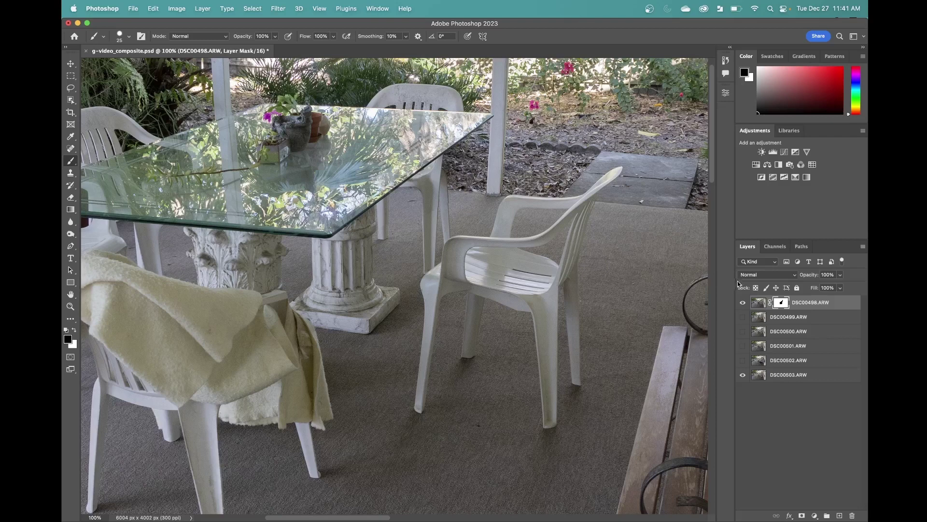
# View the DSC00498.ARW layer mask on its own and fill the leftover gaps in the silhouette with black.
pyautogui.keyDown('alt'); pyautogui.click(782, 303); pyautogui.keyUp('alt')
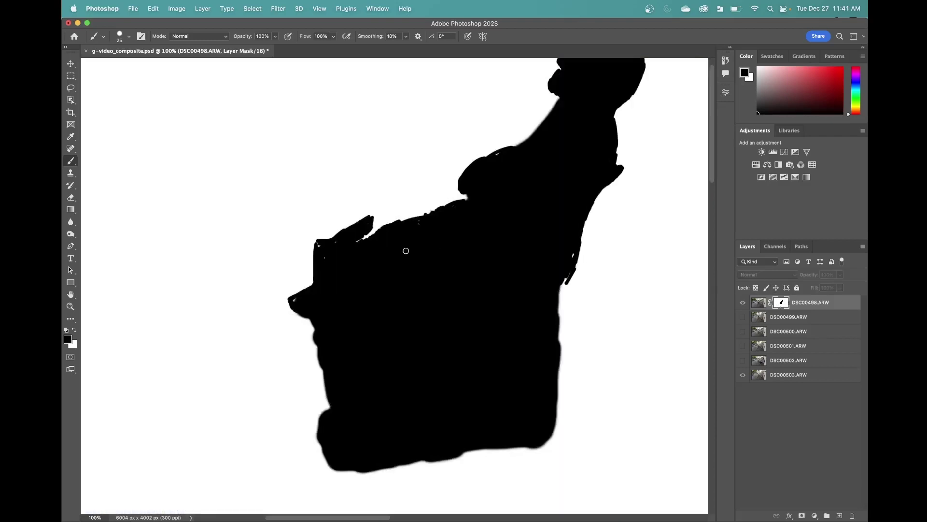
pyautogui.moveTo(319, 260)
pyautogui.mouseDown()
pyautogui.moveTo(321, 244)
pyautogui.moveTo(333, 247)
pyautogui.mouseUp()
pyautogui.moveTo(296, 299); pyautogui.dragTo(300, 301)
pyautogui.moveTo(573, 250)
pyautogui.mouseDown()
pyautogui.moveTo(562, 286)
pyautogui.moveTo(567, 269)
pyautogui.mouseUp()
pyautogui.moveTo(521, 216); pyautogui.dragTo(504, 336)
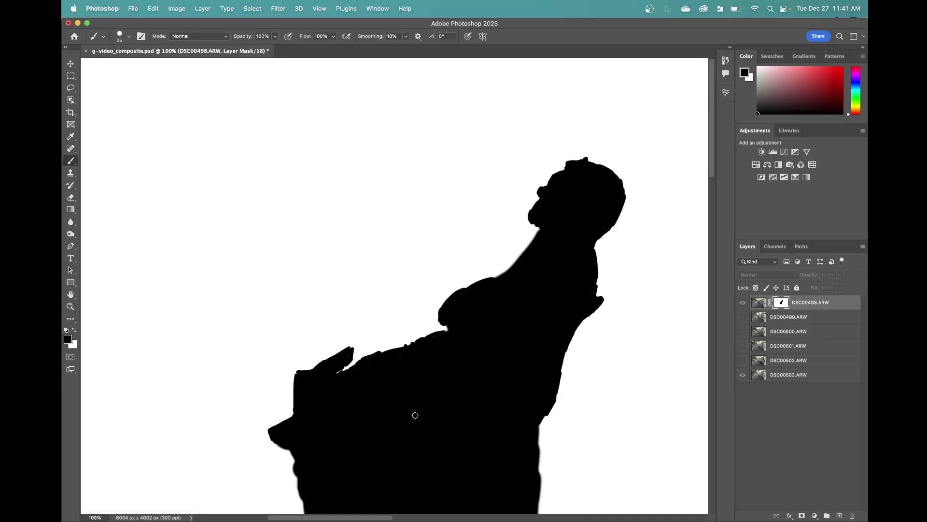
pyautogui.moveTo(414, 414)
pyautogui.mouseDown()
pyautogui.moveTo(429, 352)
pyautogui.moveTo(413, 200)
pyautogui.moveTo(425, 352)
pyautogui.mouseUp()
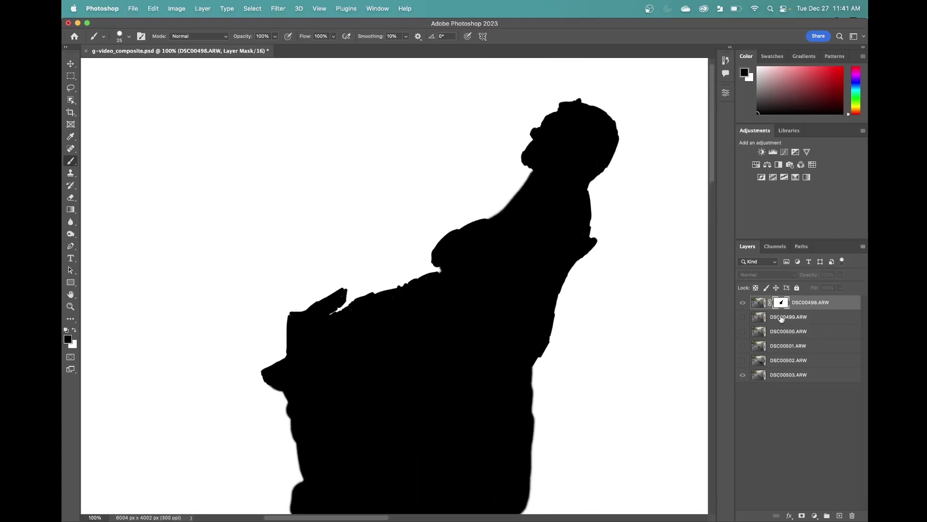
pyautogui.keyDown('alt'); pyautogui.click(784, 302); pyautogui.keyUp('alt')
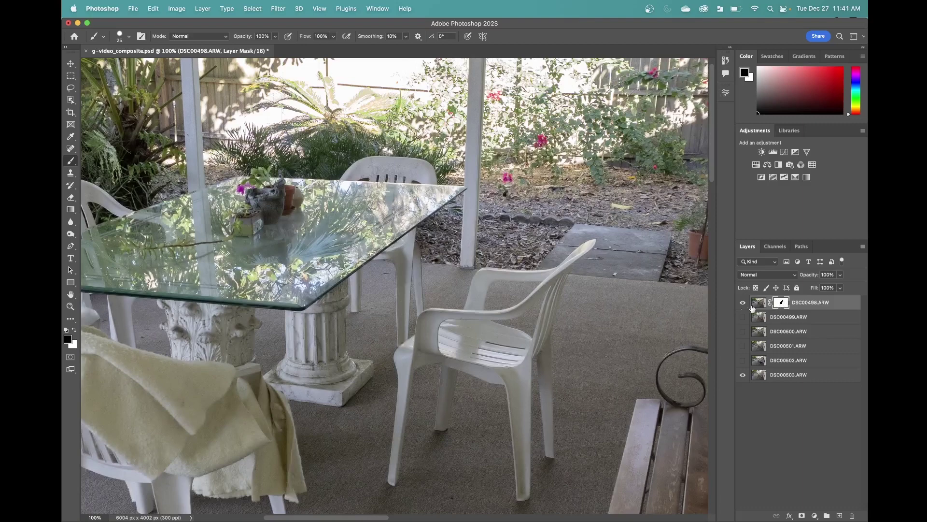
# Invert the DSC00498.ARW layer mask to reveal only the man in the chair.
pyautogui.moveTo(565, 269); pyautogui.dragTo(578, 239)
pyautogui.press('super+minus')
pyautogui.press('super+minus')
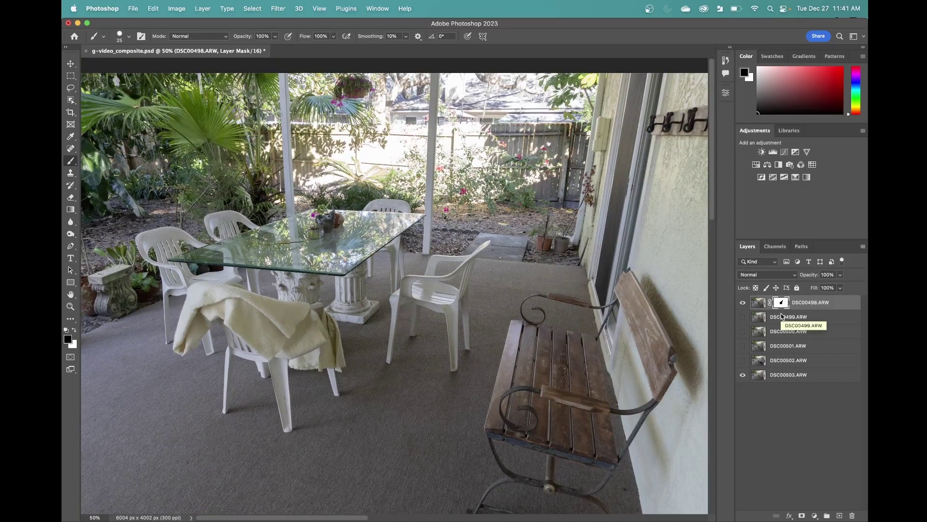
pyautogui.press('super+i')
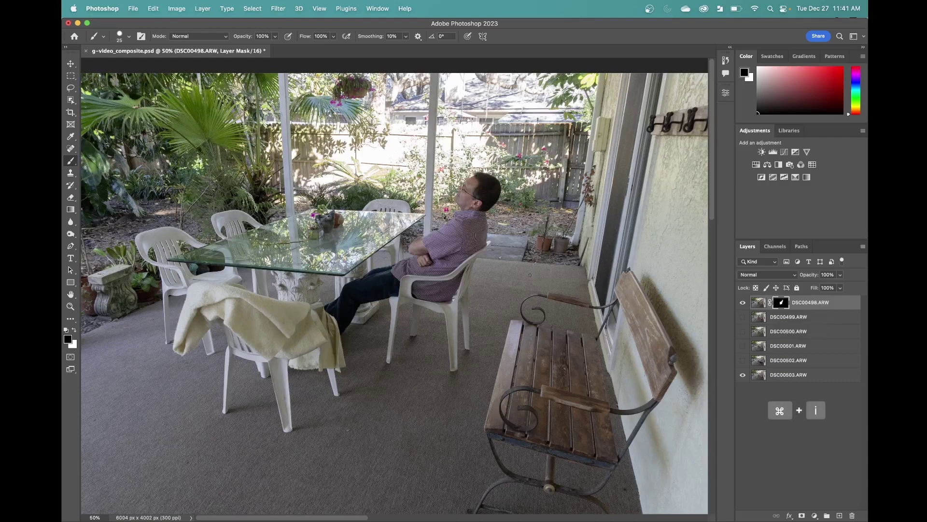
# Examine the blended edges and shadows around the seated man, his legs and his chair up close.
pyautogui.press('super+equal')
pyautogui.press('super+equal')
pyautogui.press('super+equal')
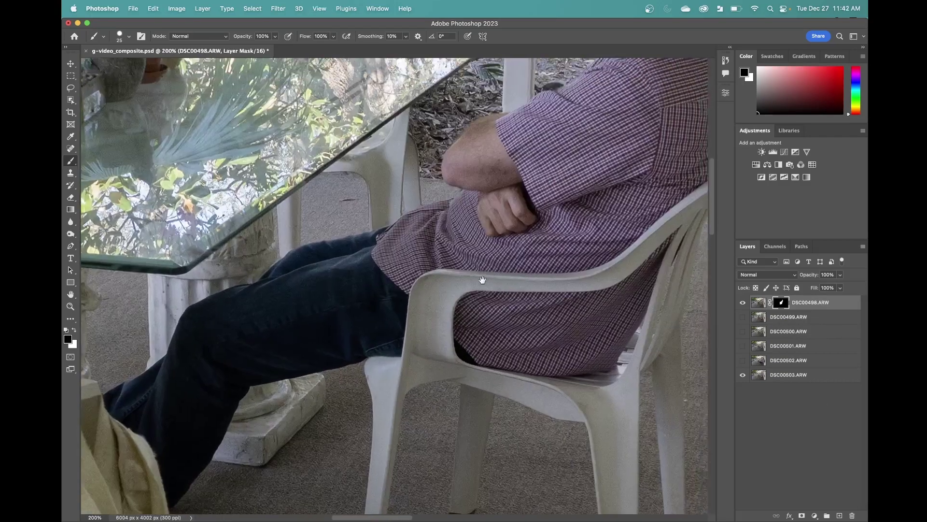
pyautogui.moveTo(623, 116); pyautogui.dragTo(513, 101)
pyautogui.moveTo(497, 308); pyautogui.dragTo(511, 210)
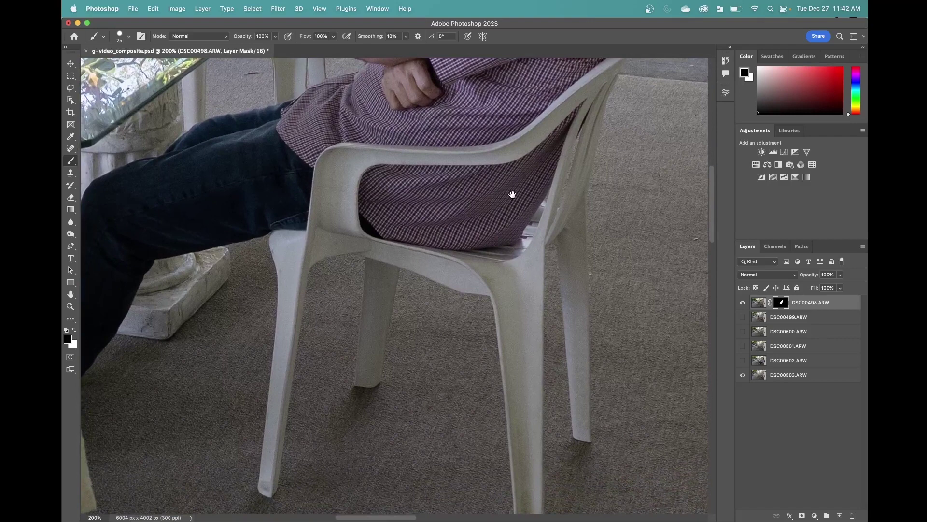
pyautogui.scroll(-5, 513, 194)
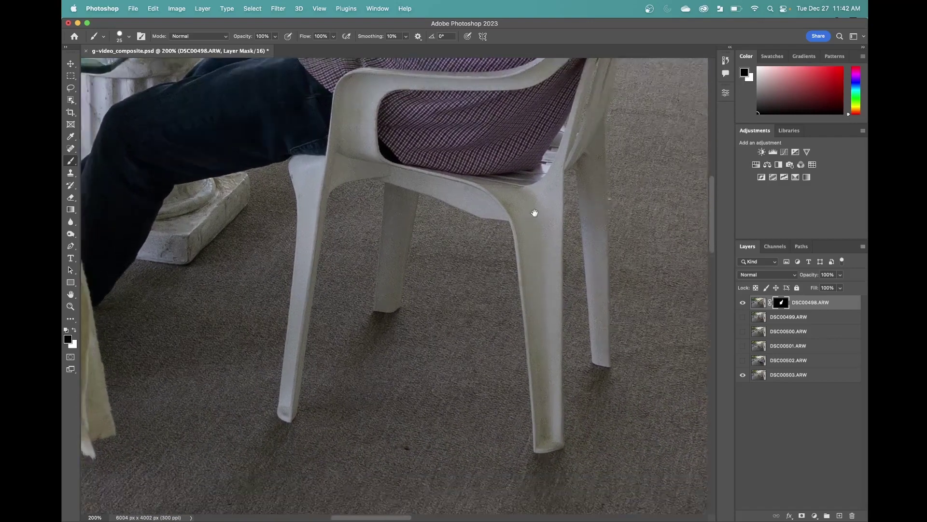
pyautogui.moveTo(534, 213); pyautogui.dragTo(559, 145)
pyautogui.moveTo(524, 232); pyautogui.dragTo(575, 132)
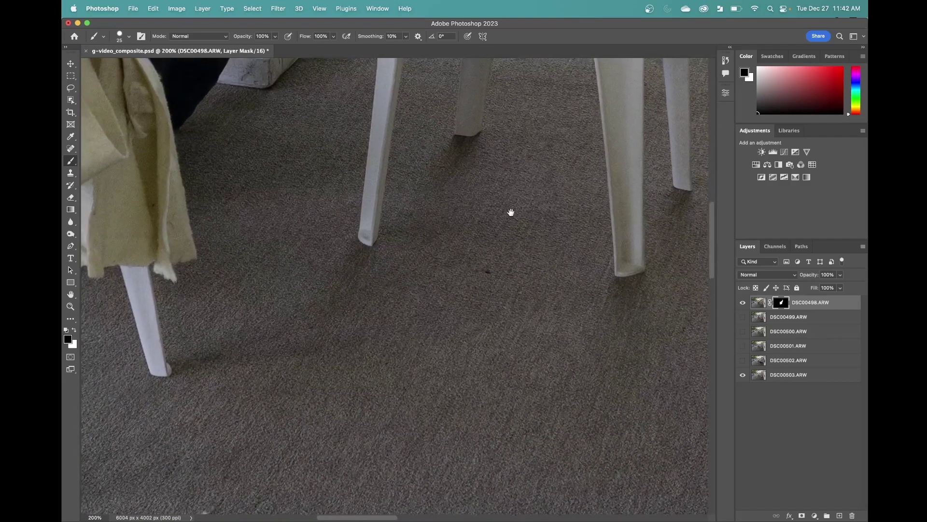
pyautogui.moveTo(511, 213); pyautogui.dragTo(527, 218)
pyautogui.moveTo(495, 189); pyautogui.dragTo(560, 298)
pyautogui.moveTo(482, 250); pyautogui.dragTo(434, 385)
pyautogui.press('super+minus')
pyautogui.press('super+minus')
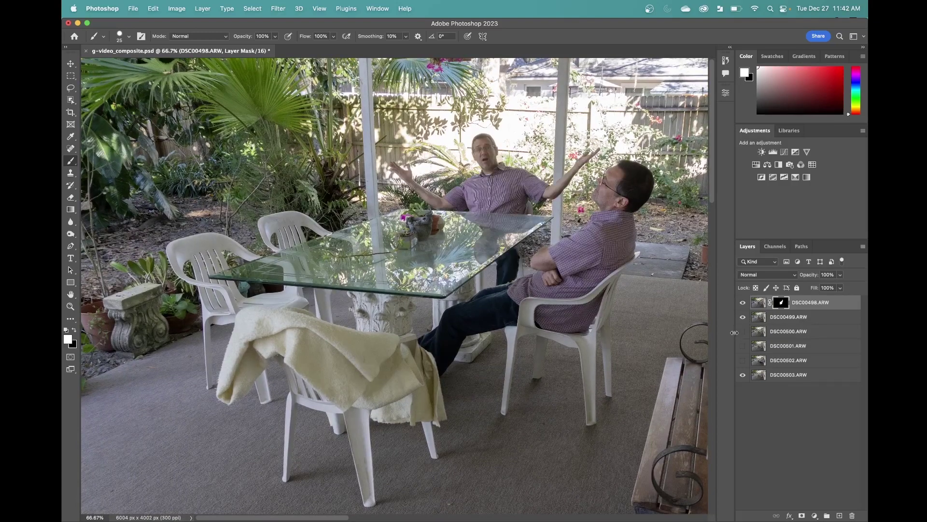
# Show DSC00499.ARW, add a layer mask to it, and set the brush to 60 px with black as the paint colour.
pyautogui.click(802, 317)
pyautogui.click(802, 515)
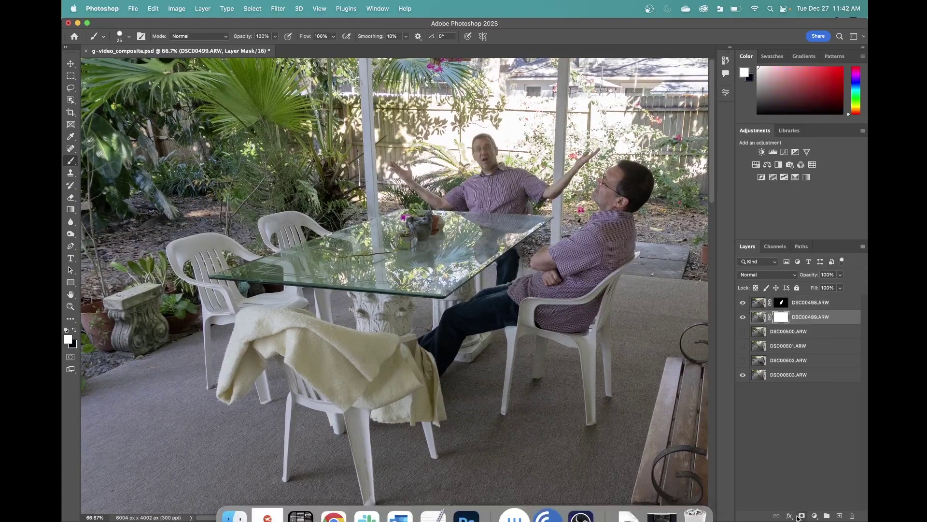
pyautogui.press('super+plus')
pyautogui.press('super+plus')
pyautogui.press('super+plus')
pyautogui.moveTo(309, 290); pyautogui.dragTo(393, 189)
pyautogui.press(']')
pyautogui.press(']')
pyautogui.press(']')
pyautogui.press(']')
pyautogui.press(']')
pyautogui.press(']')
pyautogui.press('x')
# Paint black on the DSC00499.ARW layer mask over the head, torso and raised arms of the man behind the table.
pyautogui.moveTo(249, 189)
pyautogui.mouseDown()
pyautogui.moveTo(314, 190)
pyautogui.moveTo(280, 225)
pyautogui.moveTo(384, 326)
pyautogui.moveTo(515, 375)
pyautogui.moveTo(447, 330)
pyautogui.moveTo(592, 259)
pyautogui.moveTo(564, 368)
pyautogui.moveTo(579, 411)
pyautogui.mouseUp()
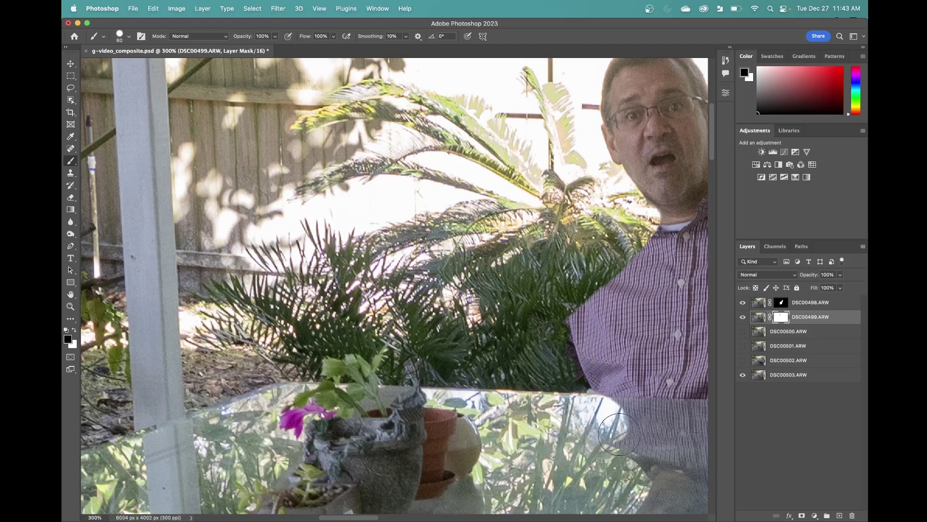
pyautogui.moveTo(619, 433); pyautogui.dragTo(467, 330)
pyautogui.moveTo(507, 362); pyautogui.dragTo(560, 312)
pyautogui.moveTo(505, 355)
pyautogui.mouseDown()
pyautogui.moveTo(469, 441)
pyautogui.moveTo(416, 318)
pyautogui.mouseUp()
pyautogui.moveTo(417, 316)
pyautogui.mouseDown()
pyautogui.moveTo(512, 357)
pyautogui.moveTo(539, 298)
pyautogui.moveTo(662, 229)
pyautogui.mouseUp()
pyautogui.moveTo(672, 219); pyautogui.dragTo(582, 261)
pyautogui.moveTo(647, 231); pyautogui.dragTo(405, 241)
pyautogui.moveTo(338, 234); pyautogui.dragTo(340, 348)
pyautogui.moveTo(338, 321)
pyautogui.mouseDown()
pyautogui.moveTo(569, 314)
pyautogui.moveTo(527, 279)
pyautogui.moveTo(314, 349)
pyautogui.mouseUp()
pyautogui.moveTo(427, 333)
pyautogui.mouseDown()
pyautogui.moveTo(550, 230)
pyautogui.moveTo(651, 118)
pyautogui.mouseUp()
pyautogui.moveTo(651, 118)
pyautogui.mouseDown()
pyautogui.moveTo(514, 236)
pyautogui.moveTo(406, 242)
pyautogui.mouseUp()
pyautogui.moveTo(224, 169); pyautogui.dragTo(417, 305)
pyautogui.moveTo(346, 208)
pyautogui.mouseDown()
pyautogui.moveTo(295, 264)
pyautogui.moveTo(357, 191)
pyautogui.mouseUp()
# Continue painting black on the DSC00499.ARW layer mask over the man's table reflection, legs and feet.
pyautogui.moveTo(358, 342)
pyautogui.mouseDown()
pyautogui.moveTo(563, 437)
pyautogui.moveTo(401, 415)
pyautogui.mouseUp()
pyautogui.scroll(-10, 401, 416)
pyautogui.moveTo(403, 333)
pyautogui.mouseDown()
pyautogui.moveTo(349, 364)
pyautogui.moveTo(420, 263)
pyautogui.moveTo(425, 271)
pyautogui.mouseUp()
pyautogui.scroll(-5, 425, 270)
pyautogui.moveTo(431, 114)
pyautogui.mouseDown()
pyautogui.moveTo(467, 210)
pyautogui.moveTo(440, 343)
pyautogui.moveTo(347, 425)
pyautogui.moveTo(348, 325)
pyautogui.moveTo(289, 290)
pyautogui.moveTo(285, 151)
pyautogui.moveTo(343, 224)
pyautogui.moveTo(466, 135)
pyautogui.moveTo(393, 418)
pyautogui.moveTo(306, 442)
pyautogui.mouseUp()
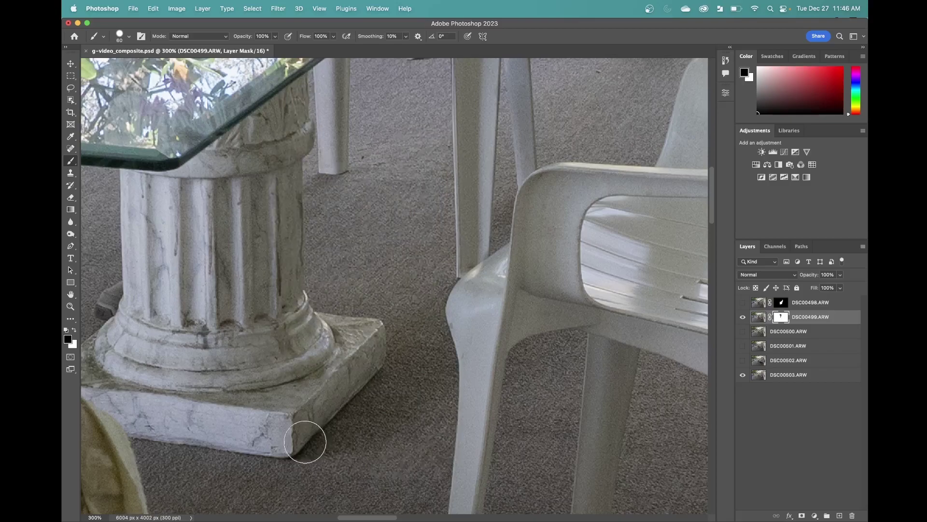
pyautogui.scroll(-5, 305, 442)
pyautogui.scroll(15, 437, 356)
# Fill the remaining gaps in the DSC00499.ARW layer mask with black and invert the mask.
pyautogui.keyDown('alt'); pyautogui.click(781, 317); pyautogui.keyUp('alt')
pyautogui.press('super+minus')
pyautogui.press('super+minus')
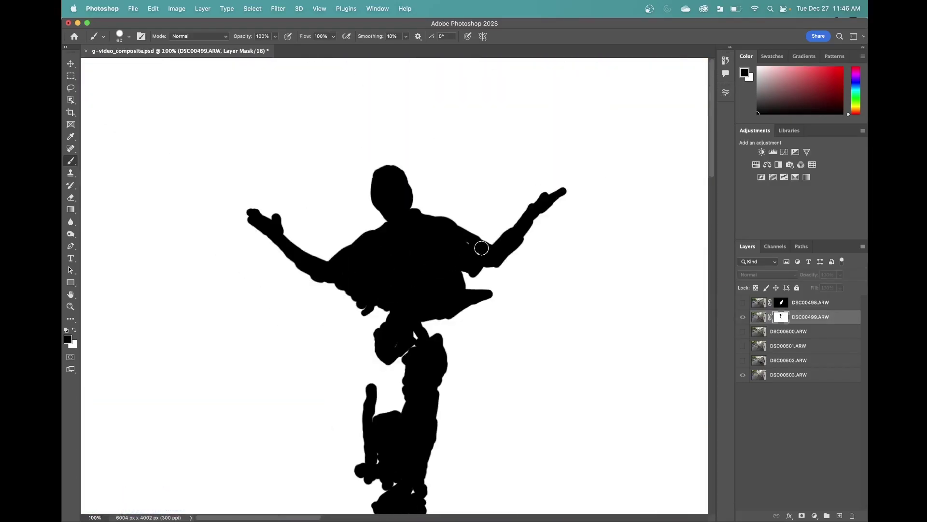
pyautogui.moveTo(395, 461); pyautogui.dragTo(433, 353)
pyautogui.moveTo(411, 426); pyautogui.dragTo(424, 426)
pyautogui.press('super+minus')
pyautogui.press('super+minus')
pyautogui.keyDown('alt'); pyautogui.click(782, 318); pyautogui.keyUp('alt')
pyautogui.press('super+i')
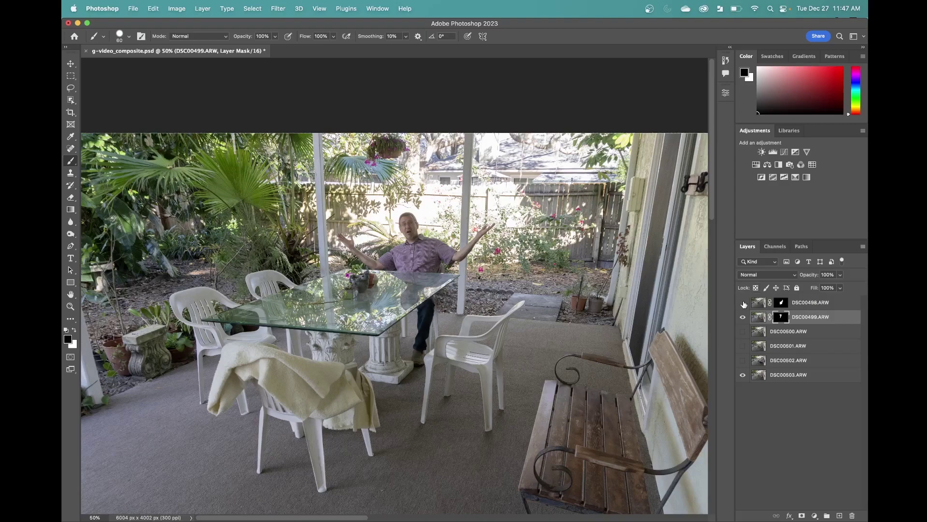
# Show DSC00498.ARW and touch up its layer mask with black and an 8 px brush where the two men meet.
pyautogui.click(743, 303)
pyautogui.click(781, 302)
pyautogui.press('super+plus')
pyautogui.press('super+plus')
pyautogui.press('super+plus')
pyautogui.press('super+plus')
pyautogui.press('super+plus')
pyautogui.press('super+plus')
pyautogui.press('super+plus')
pyautogui.press('super+plus')
pyautogui.press('super+plus')
pyautogui.press('super+plus')
pyautogui.press('super+plus')
pyautogui.press('[')
pyautogui.press('[')
pyautogui.press('[')
pyautogui.press('[')
pyautogui.press('[')
pyautogui.press('[')
pyautogui.press('[')
pyautogui.press('[')
pyautogui.press('[')
pyautogui.press('[')
pyautogui.moveTo(241, 308)
pyautogui.mouseDown()
pyautogui.moveTo(307, 282)
pyautogui.moveTo(646, 211)
pyautogui.moveTo(676, 178)
pyautogui.mouseUp()
pyautogui.moveTo(509, 227); pyautogui.dragTo(551, 219)
pyautogui.moveTo(665, 199)
pyautogui.mouseDown()
pyautogui.moveTo(445, 289)
pyautogui.moveTo(478, 239)
pyautogui.mouseUp()
pyautogui.press('super+minus')
pyautogui.press('super+minus')
pyautogui.press('super+minus')
pyautogui.press('super+minus')
pyautogui.press('super+minus')
pyautogui.press('super+minus')
pyautogui.press('super+minus')
pyautogui.press('super+minus')
pyautogui.press('super+minus')
pyautogui.press('super+minus')
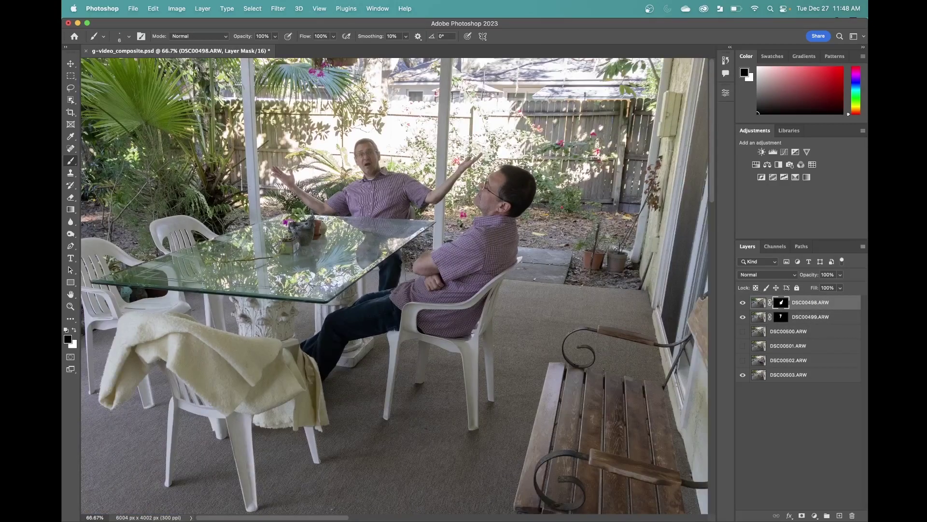
# Show DSC00500.ARW, add a layer mask to it, and enlarge the brush to 125 px.
pyautogui.moveTo(338, 309); pyautogui.dragTo(441, 276)
pyautogui.click(788, 331)
pyautogui.click(744, 331)
pyautogui.click(802, 516)
pyautogui.press('super+plus')
pyautogui.press('super+plus')
pyautogui.press('super+plus')
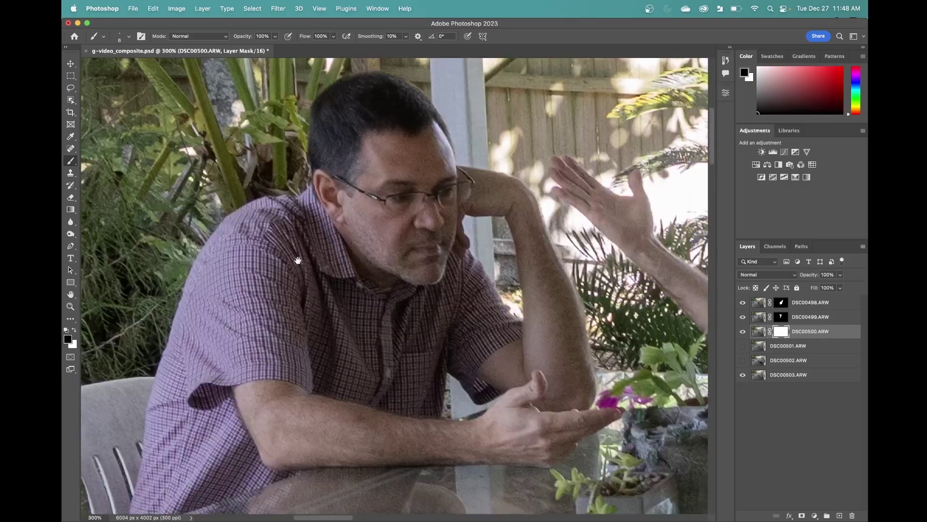
pyautogui.press('super+minus')
pyautogui.press('super+minus')
pyautogui.press(']')
pyautogui.press(']')
pyautogui.press(']')
pyautogui.press(']')
pyautogui.press(']')
pyautogui.press(']')
pyautogui.press(']')
pyautogui.press(']')
pyautogui.press(']')
pyautogui.press(']')
pyautogui.press(']')
pyautogui.press(']')
pyautogui.press(']')
pyautogui.press(']')
# Paint black on the DSC00500.ARW layer mask over the man leaning on the table, including his reflection and legs.
pyautogui.moveTo(380, 280); pyautogui.dragTo(420, 295)
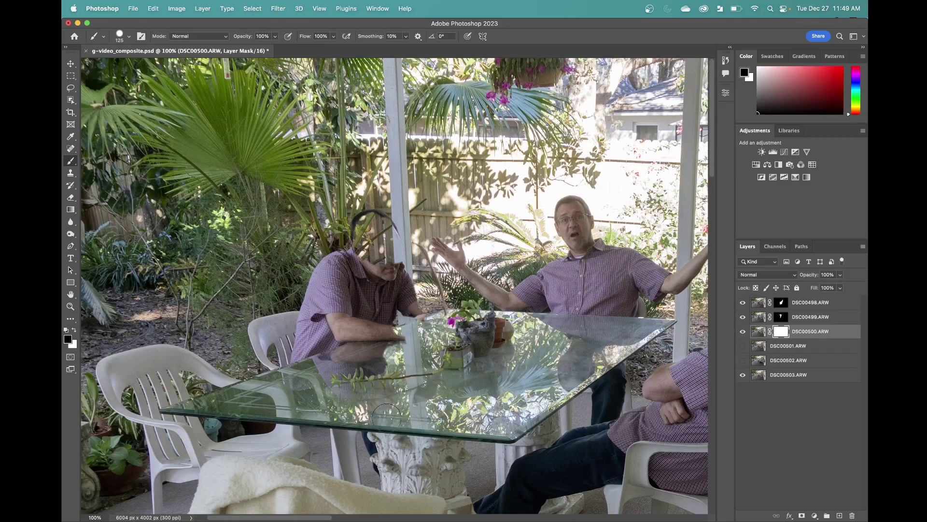
pyautogui.moveTo(266, 327); pyautogui.dragTo(390, 265)
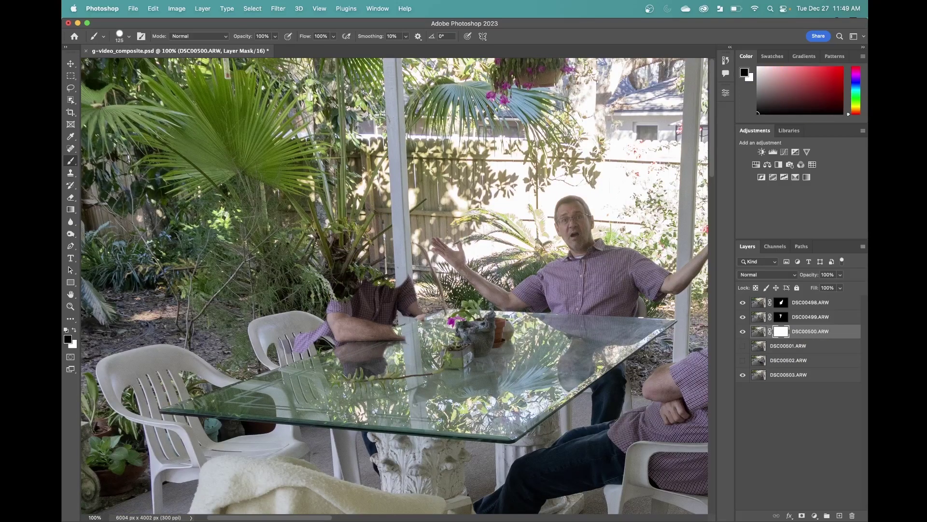
pyautogui.moveTo(300, 340); pyautogui.dragTo(410, 326)
pyautogui.scroll(-5, 388, 252)
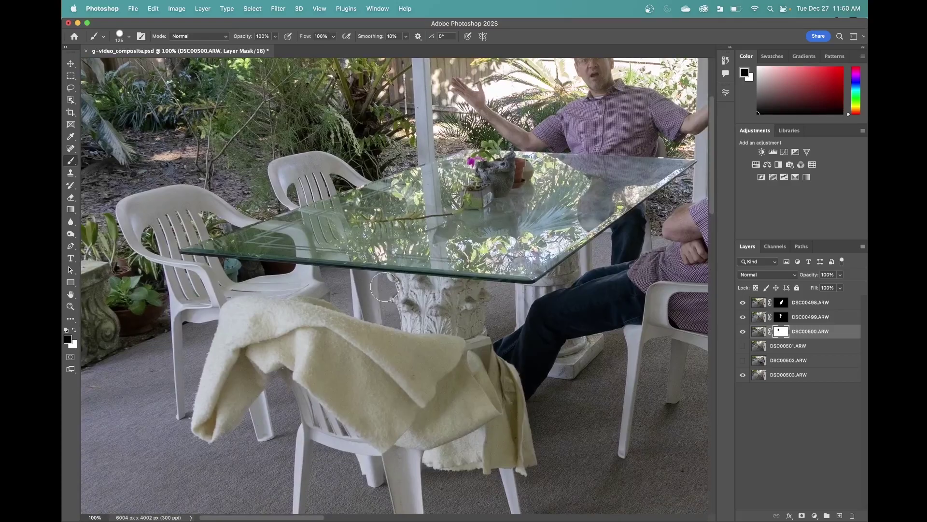
# Check the DSC00500.ARW layer mask on its own and invert it to reveal the leaning man.
pyautogui.press('super+minus')
pyautogui.press('super+minus')
pyautogui.keyDown('alt'); pyautogui.click(781, 332); pyautogui.keyUp('alt')
pyautogui.keyDown('alt'); pyautogui.click(782, 333); pyautogui.keyUp('alt')
pyautogui.press('super+i')
# View the DSC00500.ARW layer mask up close and clean leftover specks inside the silhouette with white.
pyautogui.press('super+equal')
pyautogui.press('super+equal')
pyautogui.press('super+equal')
pyautogui.press('super+equal')
pyautogui.moveTo(410, 116)
pyautogui.mouseDown()
pyautogui.moveTo(409, 336)
pyautogui.moveTo(514, 205)
pyautogui.moveTo(520, 242)
pyautogui.moveTo(548, 265)
pyautogui.moveTo(267, 430)
pyautogui.mouseUp()
pyautogui.keyDown('alt'); pyautogui.click(781, 332); pyautogui.keyUp('alt')
pyautogui.press('x')
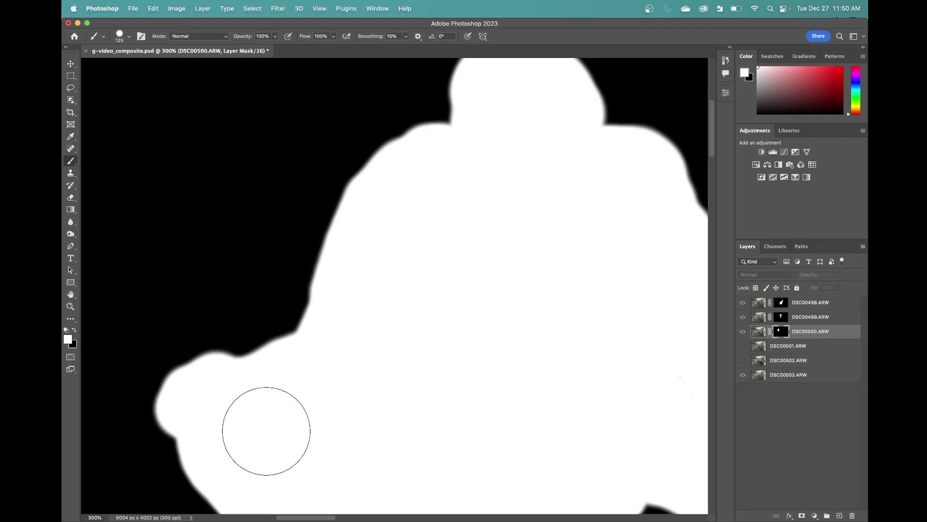
pyautogui.keyDown('alt'); pyautogui.click(781, 331); pyautogui.keyUp('alt')
pyautogui.press('super+minus')
pyautogui.press('super+minus')
# Show DSC00501.ARW and compare the overlap of the two men with DSC00500.ARW hidden and shown.
pyautogui.moveTo(435, 270); pyautogui.dragTo(411, 283)
pyautogui.click(789, 346)
pyautogui.click(743, 345)
pyautogui.moveTo(367, 348); pyautogui.dragTo(533, 212)
pyautogui.click(742, 333)
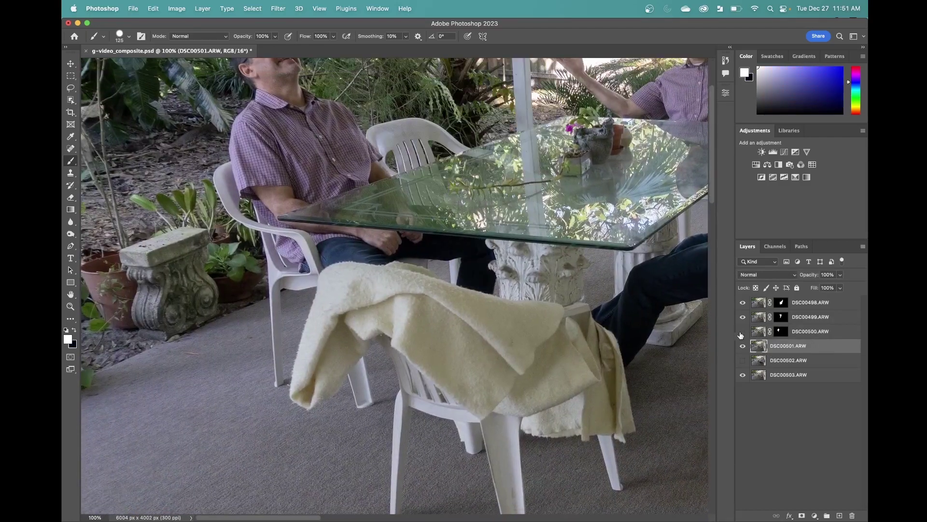
pyautogui.click(743, 331)
# Refine the DSC00500.ARW layer mask around the glass table where its man overlaps the DSC00501.ARW figure, reducing the brush to 10 px.
pyautogui.click(781, 331)
pyautogui.scroll(5, 415, 350)
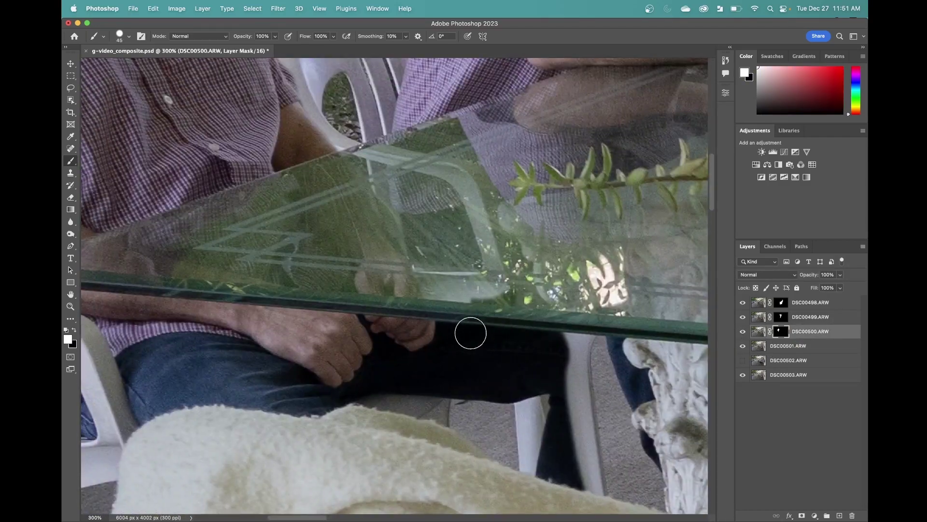
pyautogui.moveTo(498, 290)
pyautogui.mouseDown()
pyautogui.moveTo(394, 242)
pyautogui.moveTo(561, 294)
pyautogui.moveTo(577, 435)
pyautogui.moveTo(637, 397)
pyautogui.mouseUp()
pyautogui.scroll(2, 483, 267)
pyautogui.press('[')
pyautogui.press('[')
pyautogui.press('[')
pyautogui.press('[')
pyautogui.press('x')
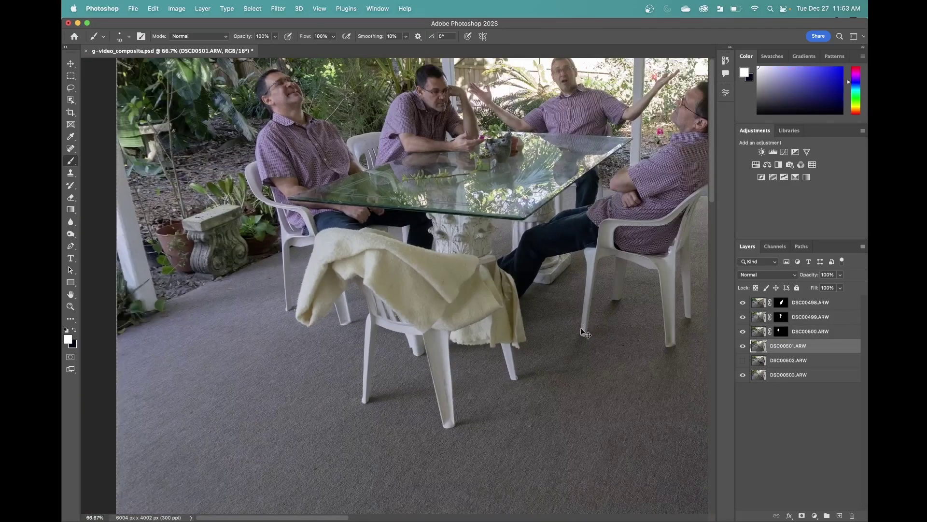
# Add a layer mask to DSC00501.ARW, paint black over the man looking upward with a 100 px brush, and invert the mask.
pyautogui.press('x')
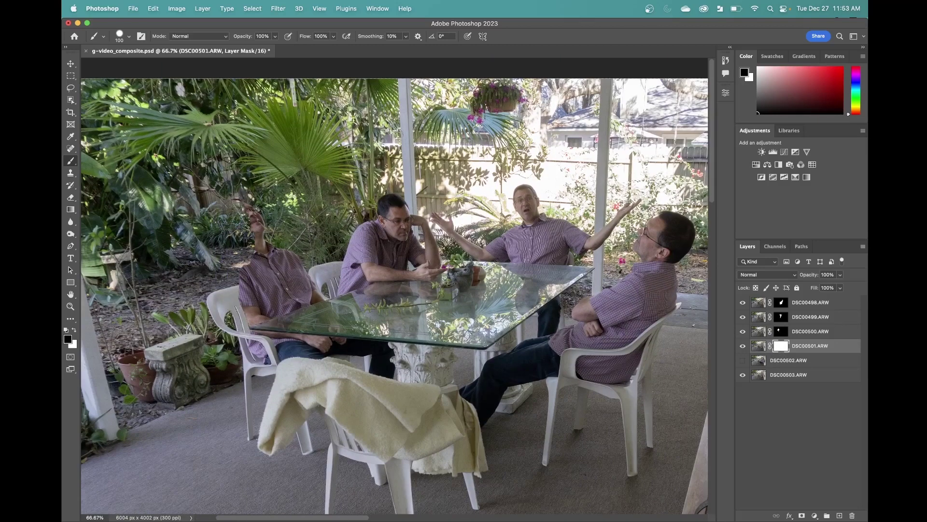
pyautogui.moveTo(320, 309); pyautogui.dragTo(240, 338)
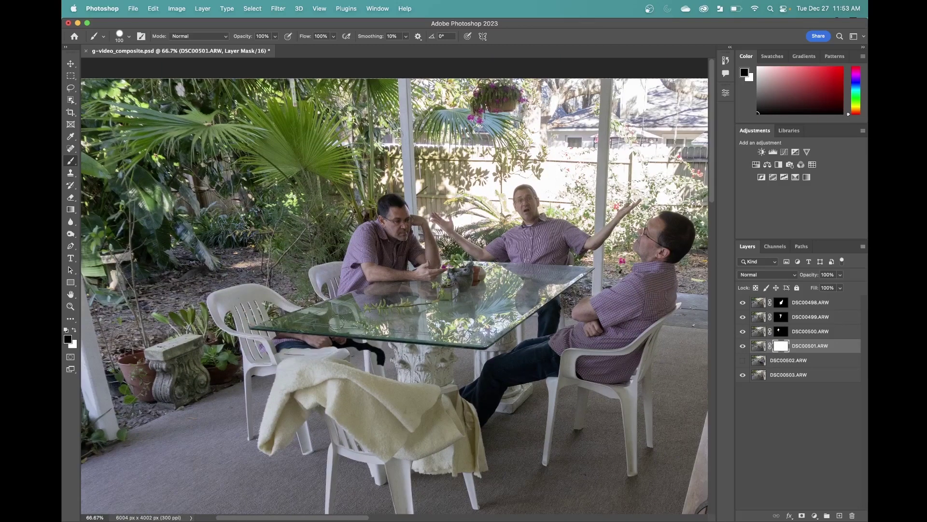
pyautogui.keyDown('alt'); pyautogui.click(781, 347); pyautogui.keyUp('alt')
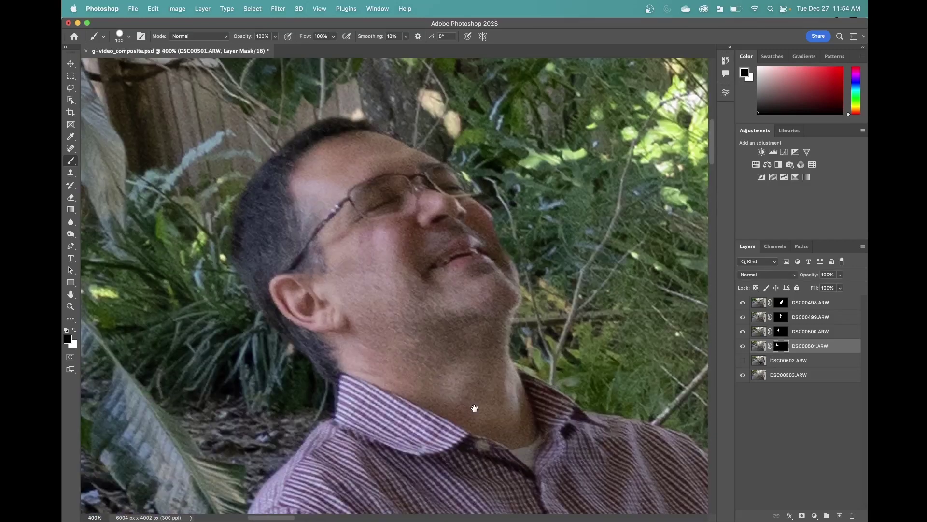
pyautogui.moveTo(474, 408); pyautogui.dragTo(424, 210)
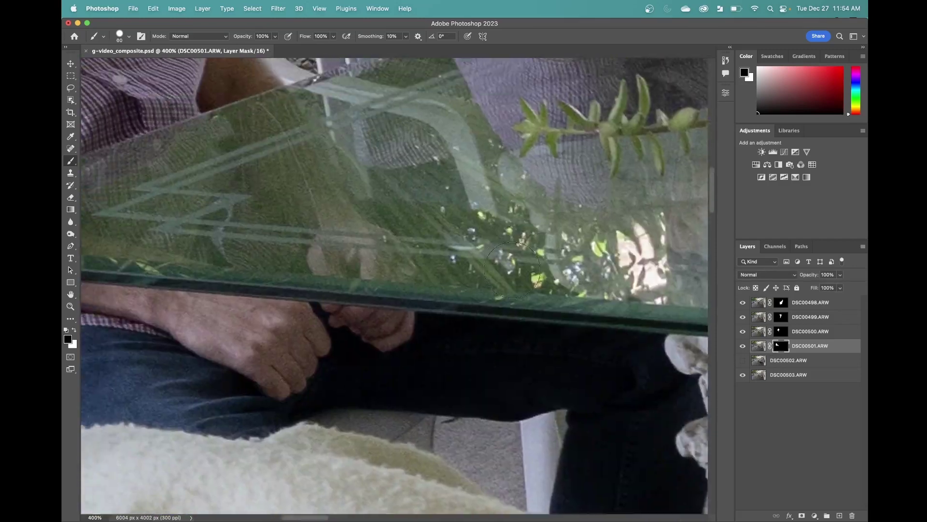
# Refine the DSC00501.ARW layer mask along the glass table edge and around the man's hands and legs, reducing the brush to 15 px.
pyautogui.moveTo(425, 374); pyautogui.dragTo(472, 224)
pyautogui.moveTo(232, 242); pyautogui.dragTo(531, 232)
pyautogui.press('super+minus')
pyautogui.press('super+minus')
pyautogui.press('super+minus')
pyautogui.press('super+minus')
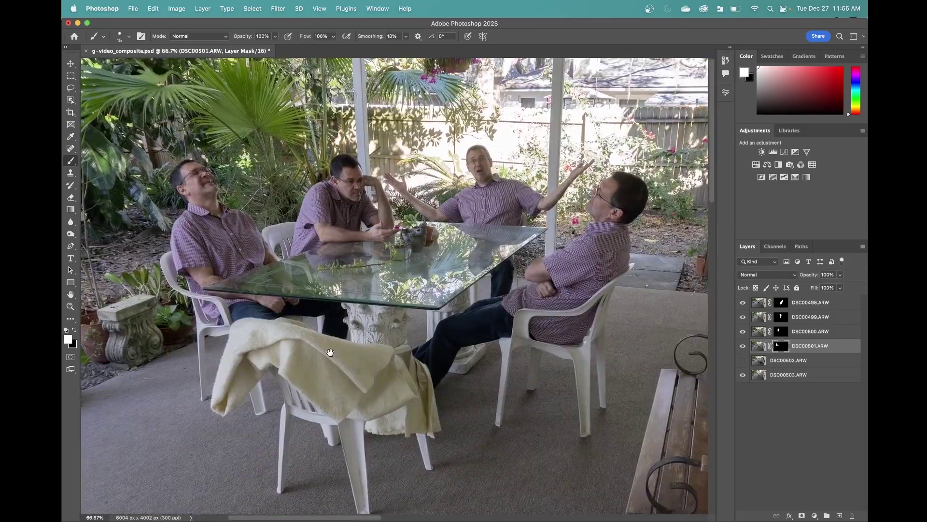
# Show DSC00502.ARW, add a layer mask, and paint black over the coffee-drinking man and his shadow with a 200 px brush.
pyautogui.moveTo(329, 354); pyautogui.dragTo(285, 346)
pyautogui.click(789, 360)
pyautogui.moveTo(690, 435); pyautogui.dragTo(479, 305)
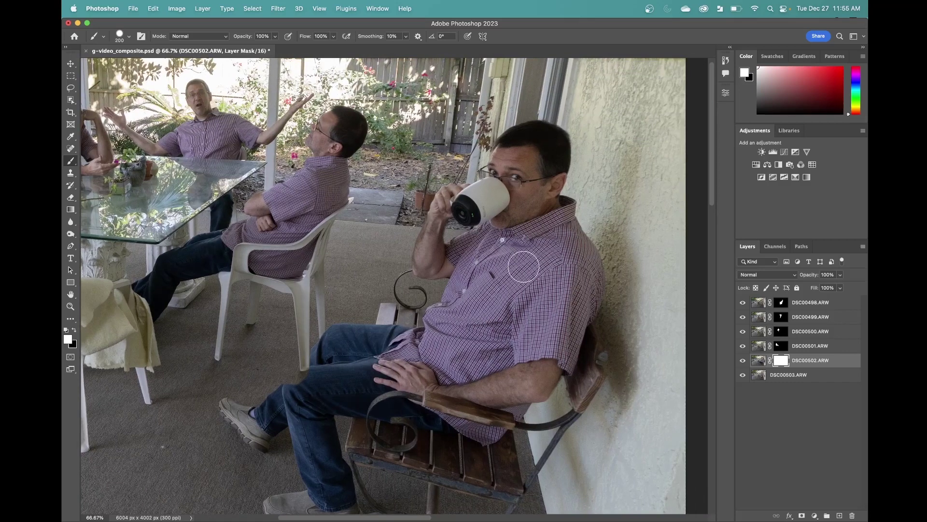
pyautogui.press('x')
pyautogui.moveTo(526, 167)
pyautogui.mouseDown()
pyautogui.moveTo(529, 153)
pyautogui.moveTo(461, 201)
pyautogui.moveTo(595, 178)
pyautogui.moveTo(621, 295)
pyautogui.moveTo(570, 348)
pyautogui.mouseUp()
pyautogui.scroll(-5, 583, 306)
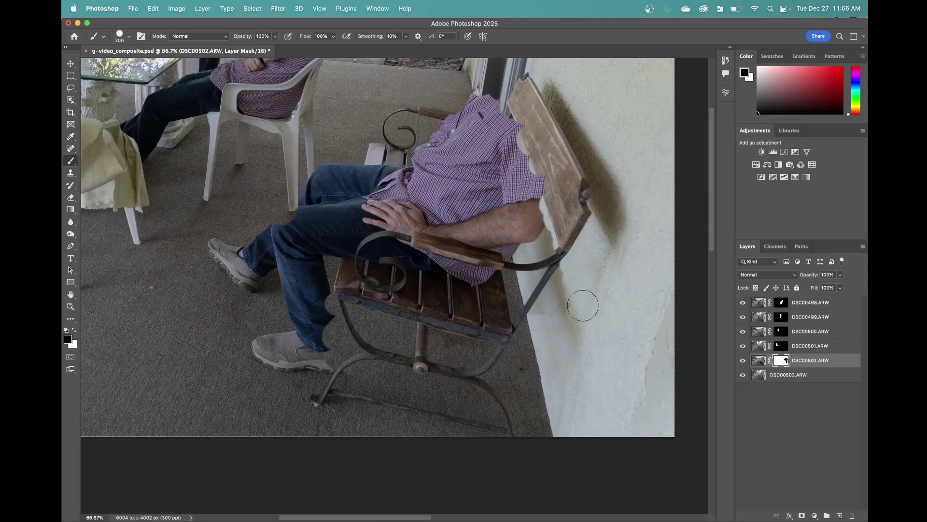
pyautogui.moveTo(583, 305)
pyautogui.mouseDown()
pyautogui.moveTo(358, 179)
pyautogui.moveTo(227, 276)
pyautogui.moveTo(459, 193)
pyautogui.moveTo(338, 401)
pyautogui.moveTo(319, 309)
pyautogui.moveTo(434, 208)
pyautogui.moveTo(563, 171)
pyautogui.mouseUp()
pyautogui.moveTo(563, 172); pyautogui.dragTo(567, 169)
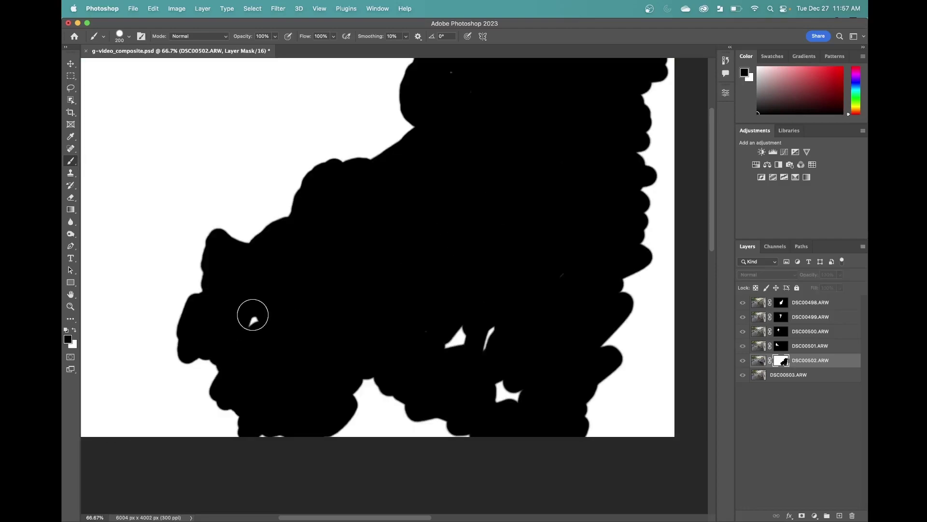
# Fill the leftover white gaps inside the DSC00502.ARW mask silhouette with black, then return to the image and invert the mask.
pyautogui.click(455, 337)
pyautogui.click(507, 391)
pyautogui.scroll(5, 450, 194)
pyautogui.hscroll(2, 450, 195)
pyautogui.keyDown('alt'); pyautogui.click(781, 361); pyautogui.keyUp('alt')
pyautogui.scroll(-5, 427, 329)
pyautogui.hscroll(-2, 427, 329)
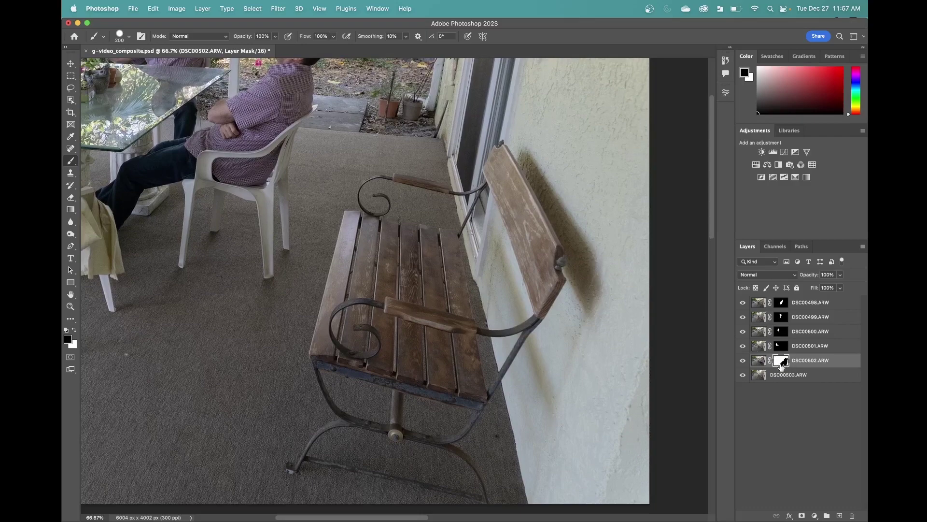
pyautogui.press('super+i')
# Refine the DSC00498.ARW layer mask where its chair leg covers the bench sitter's knee, using black and white and a 20 px brush.
pyautogui.press('super+minus')
pyautogui.hotkey('alt', '.')
pyautogui.press('x')
pyautogui.press('super+plus')
pyautogui.press('super+plus')
pyautogui.press('super+plus')
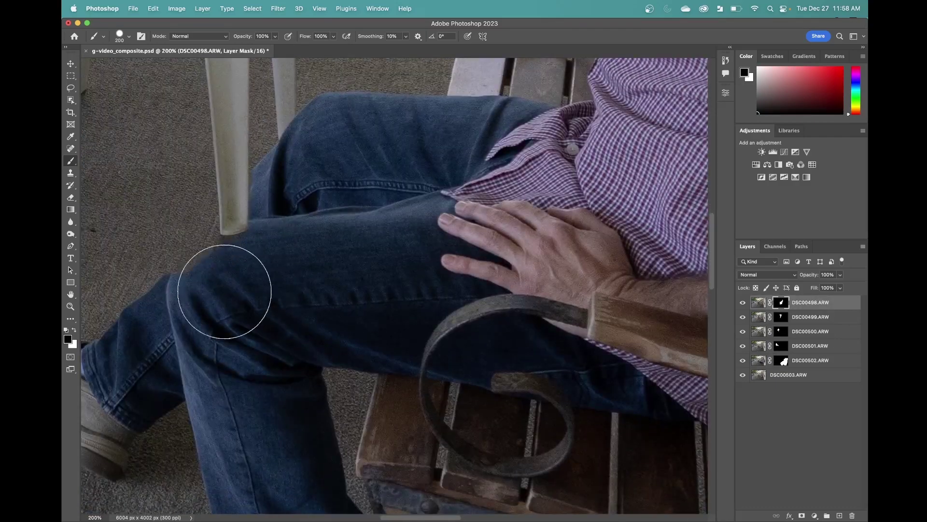
pyautogui.press('x')
pyautogui.press('[')
pyautogui.press('[')
pyautogui.press('[')
pyautogui.press('[')
pyautogui.press('[')
pyautogui.press('[')
pyautogui.press('[')
pyautogui.press('[')
pyautogui.press('[')
pyautogui.press('[')
pyautogui.press('[')
pyautogui.press('[')
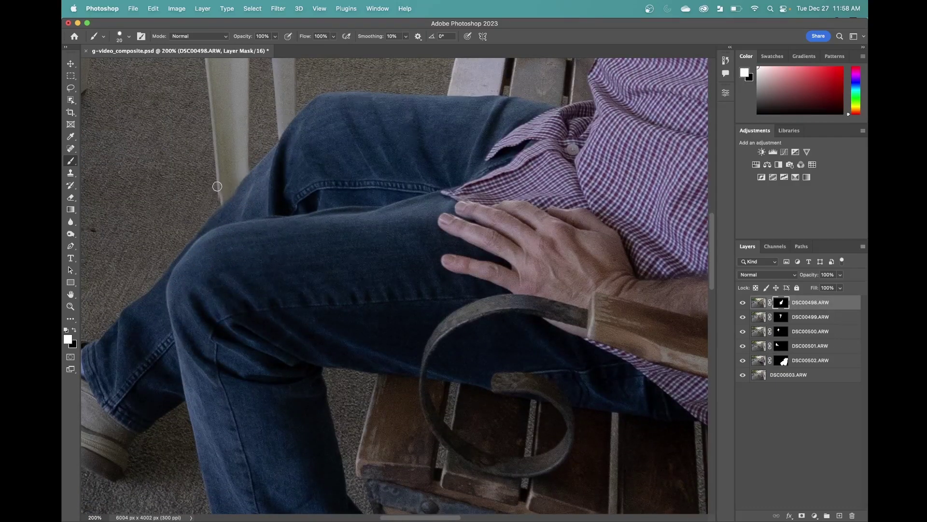
# View the whole composite and save g-video_composite.psd.
pyautogui.press('super+minus')
pyautogui.press('super+minus')
pyautogui.press('super+minus')
pyautogui.press('super+minus')
pyautogui.press('super+minus')
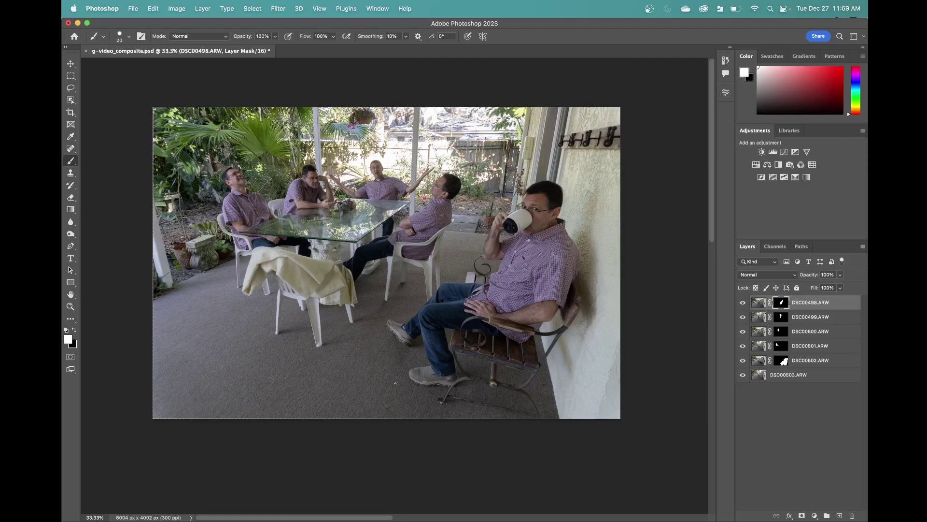
pyautogui.click(133, 9)
pyautogui.click(144, 103)
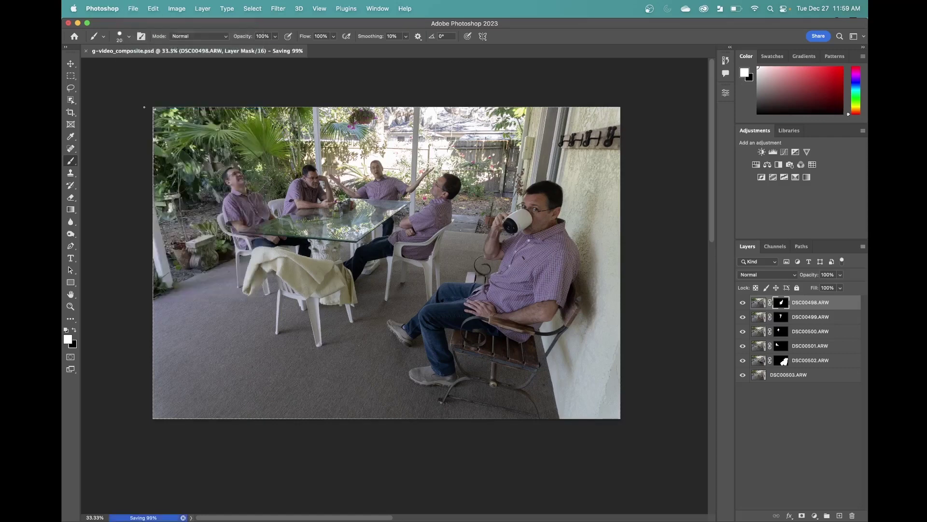